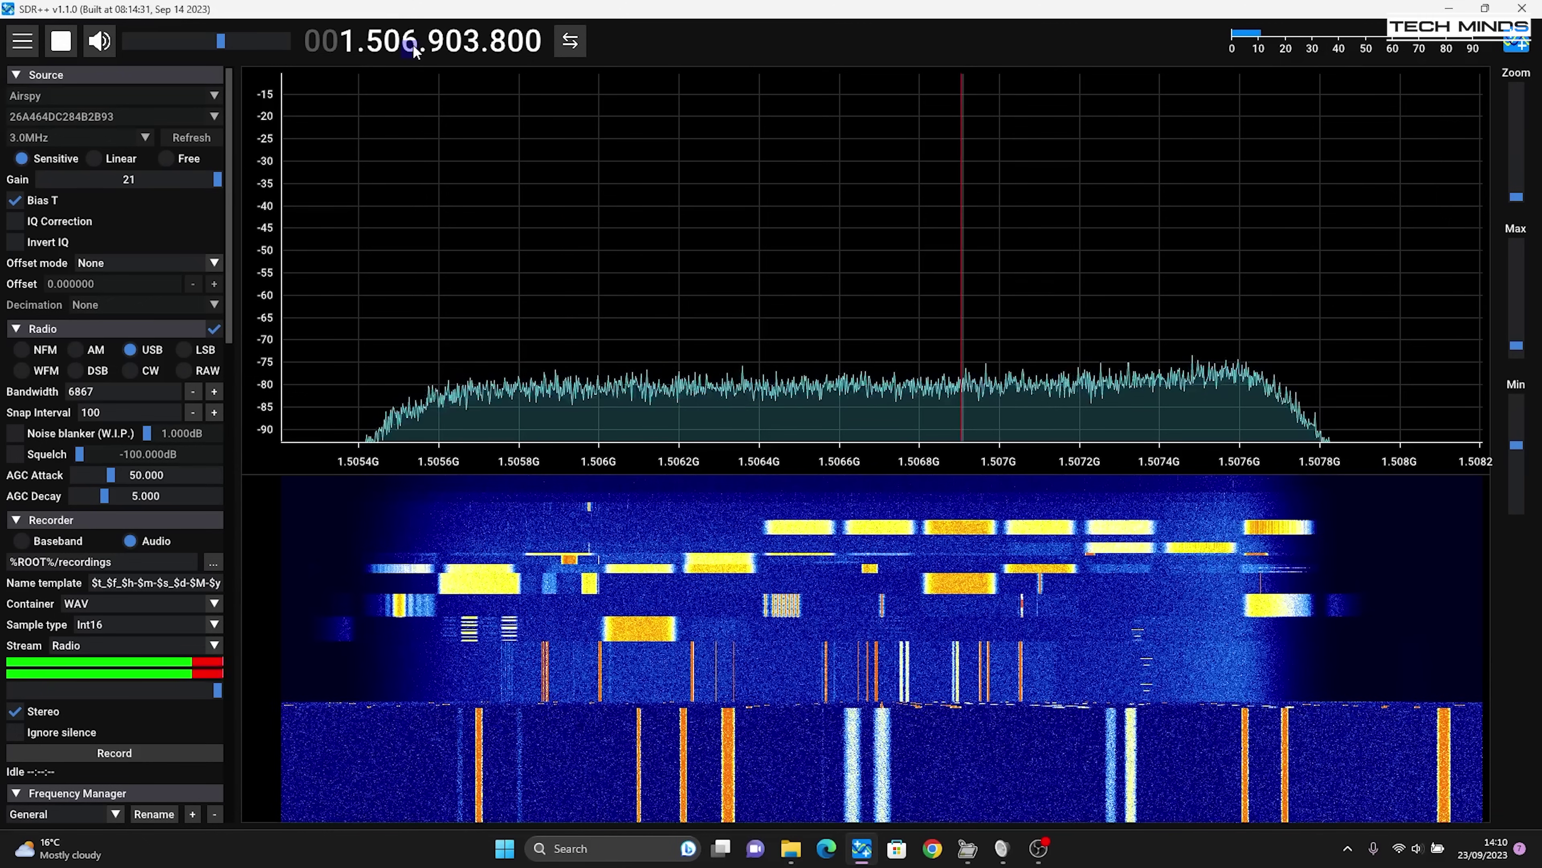
Step the frequency up from 1.5079 GHz and tune onto the narrow carrier cluster at 1.539.462.700
scroll(413, 48, up, 2)
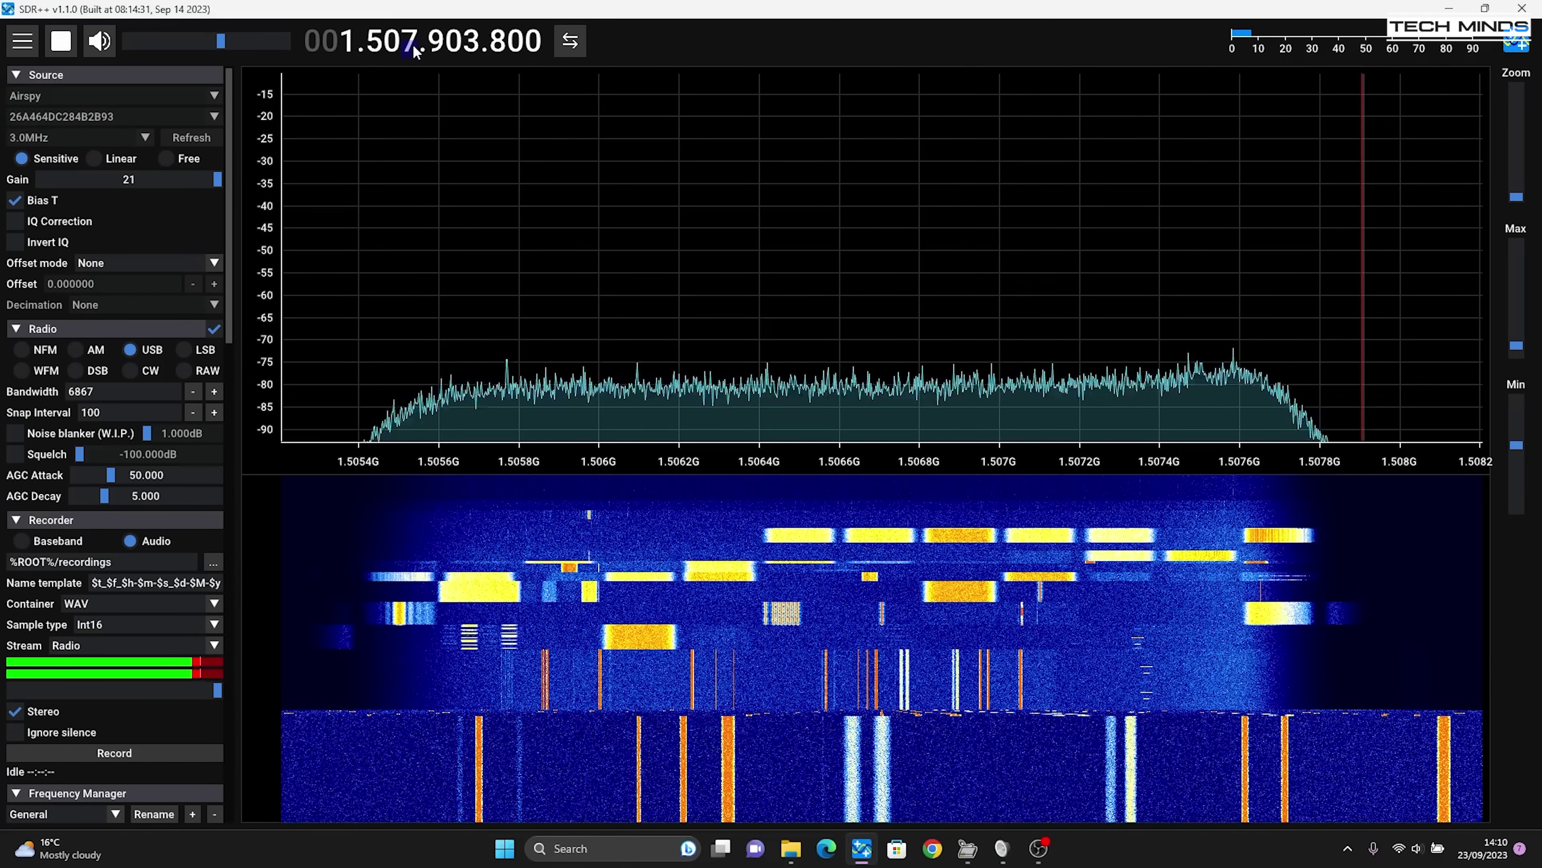
scroll(415, 50, up, 3)
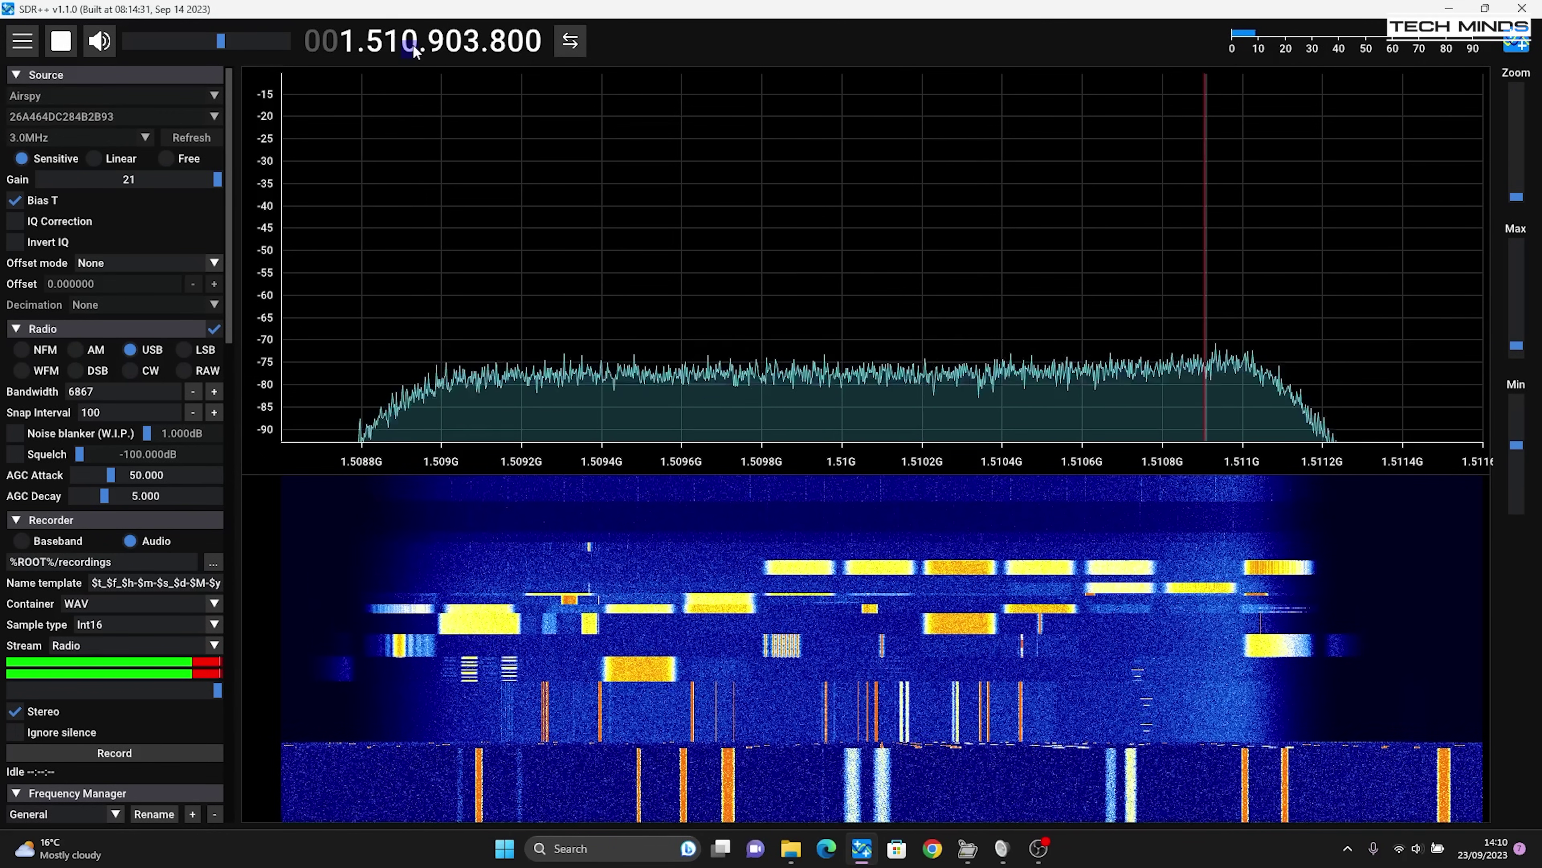
scroll(415, 49, up, 4)
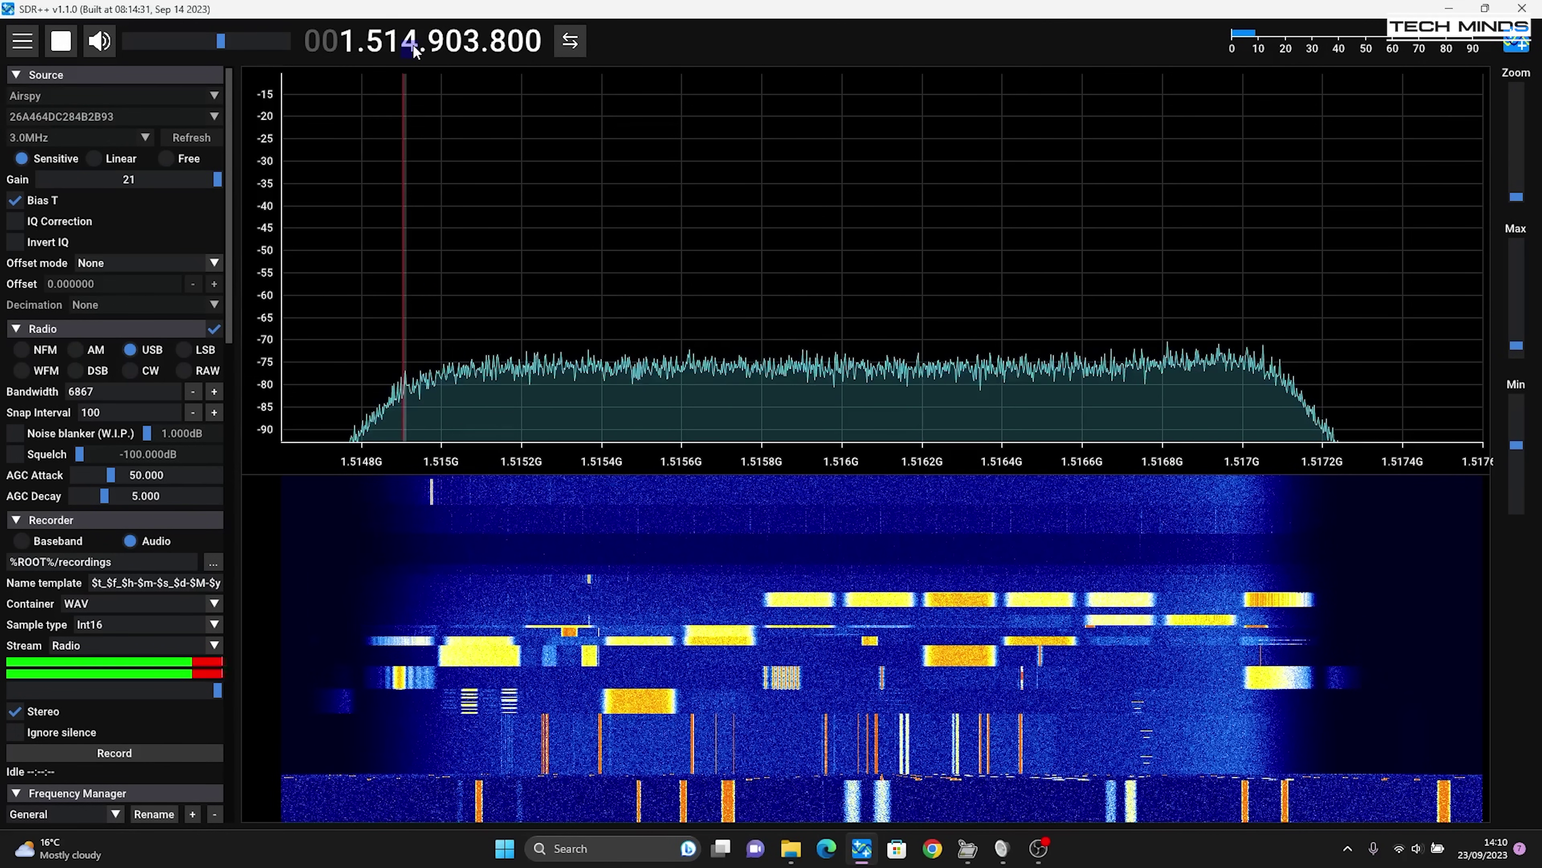
scroll(414, 50, up, 3)
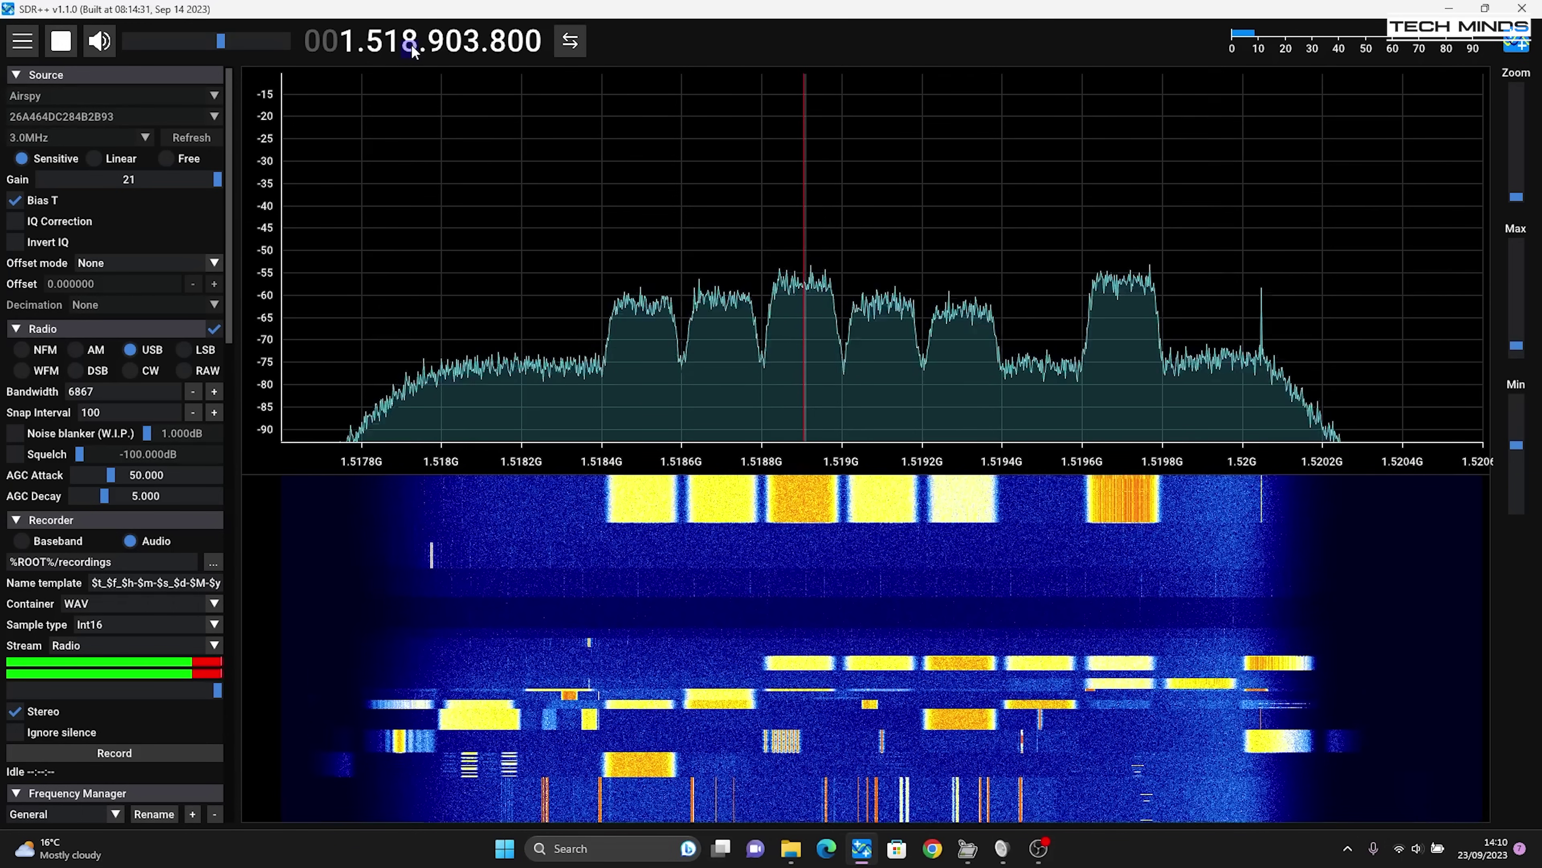
scroll(414, 50, up, 1)
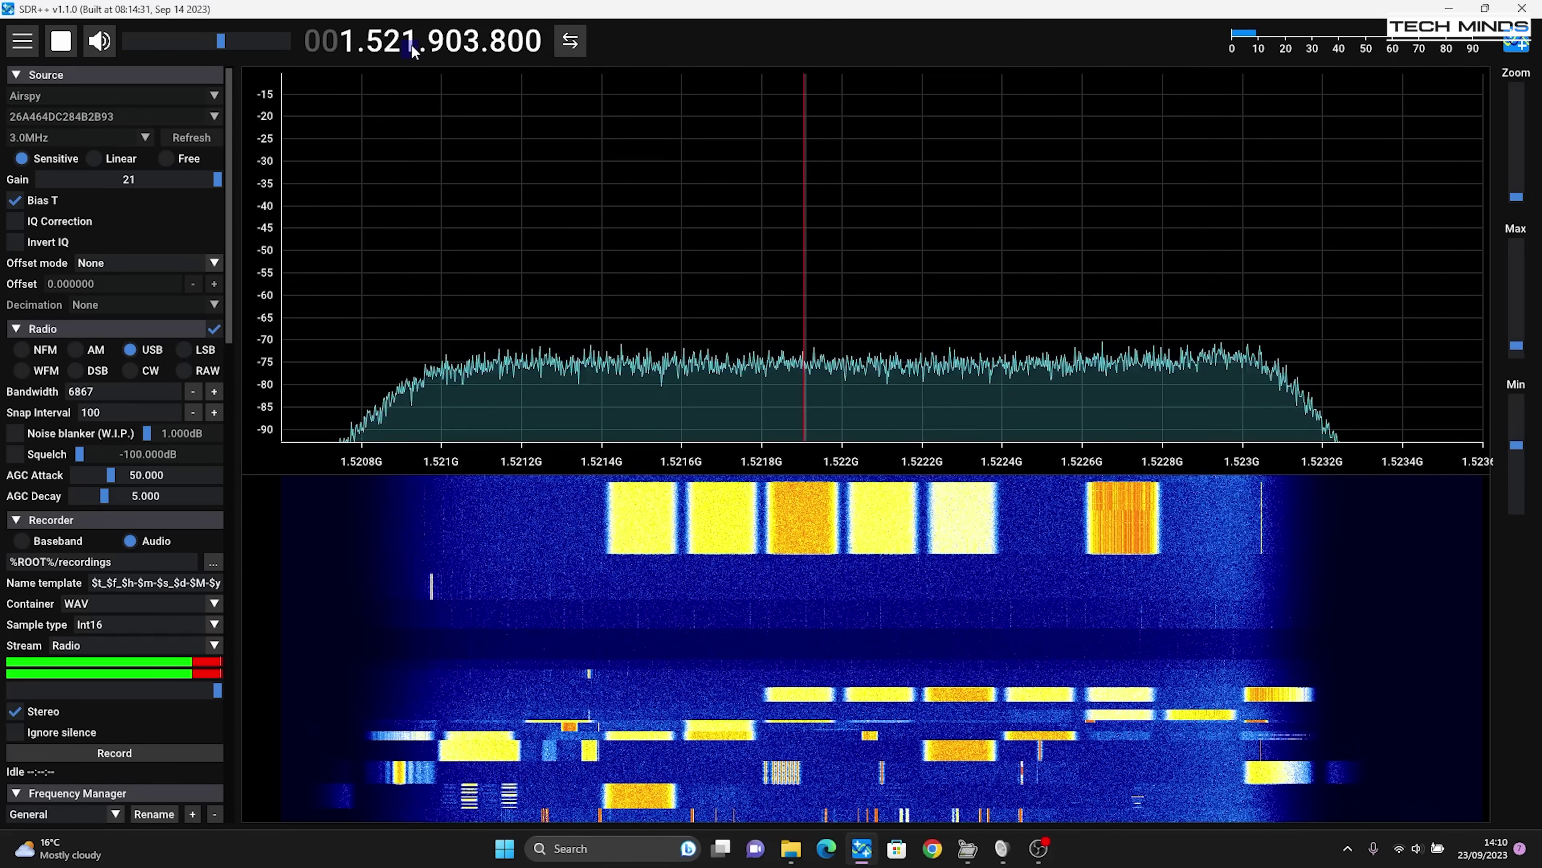
scroll(410, 43, up, 4)
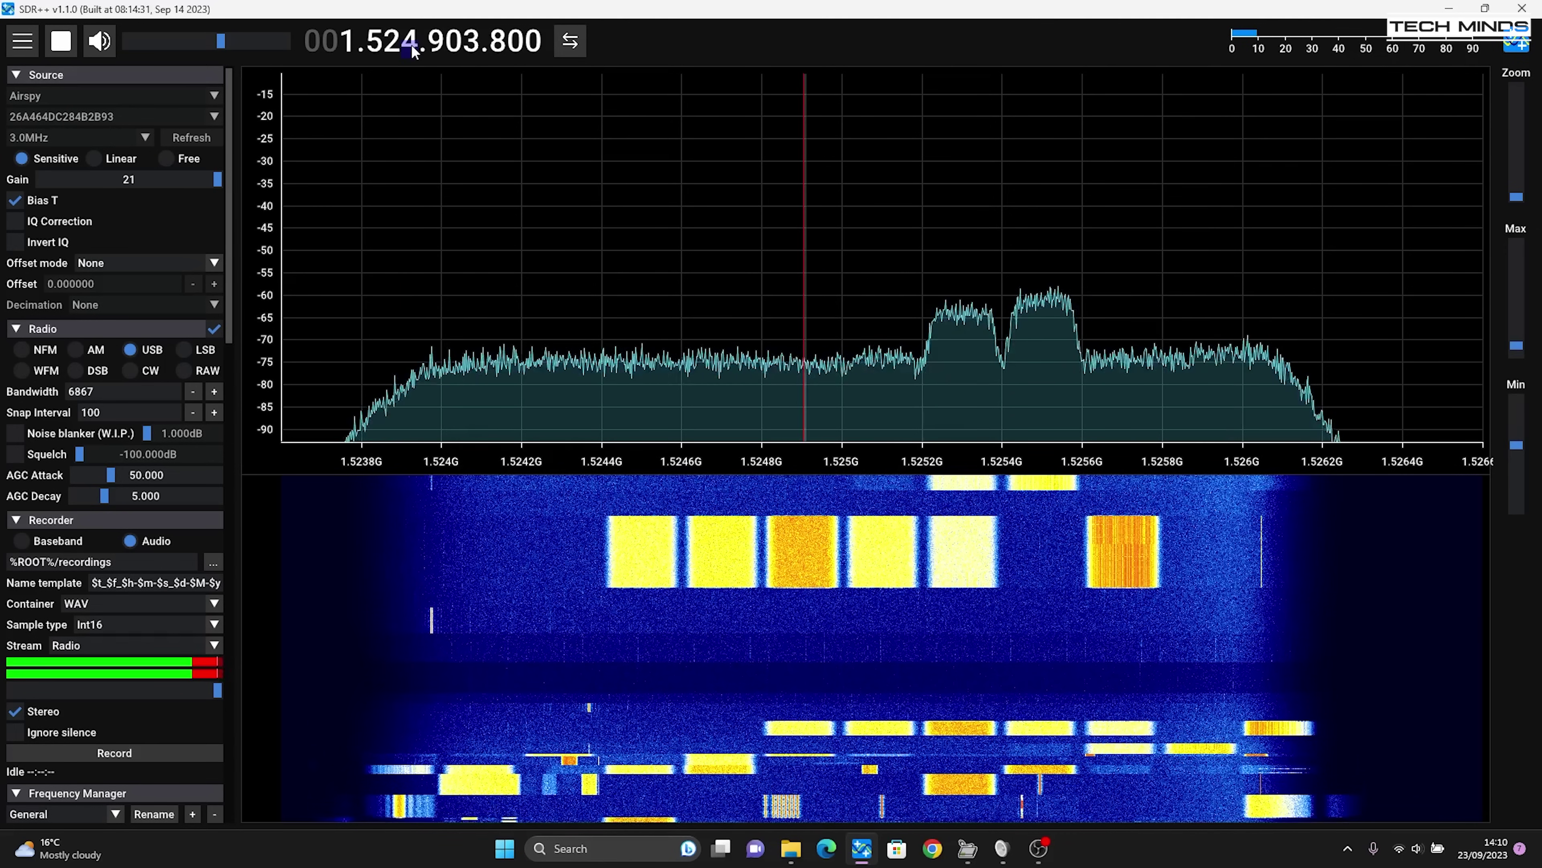
scroll(411, 43, up, 2)
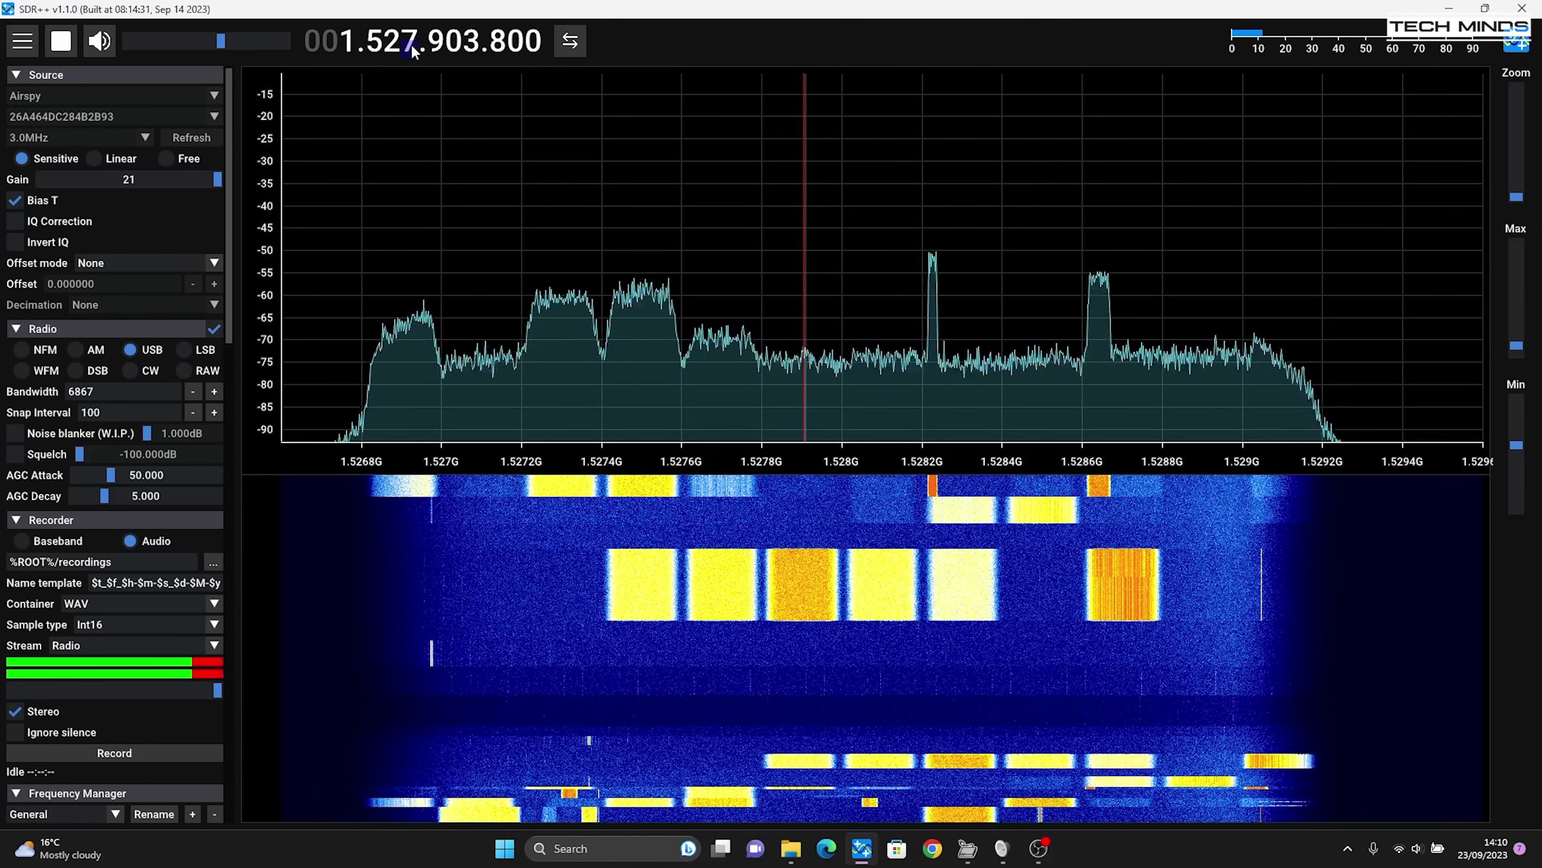
scroll(411, 43, up, 2)
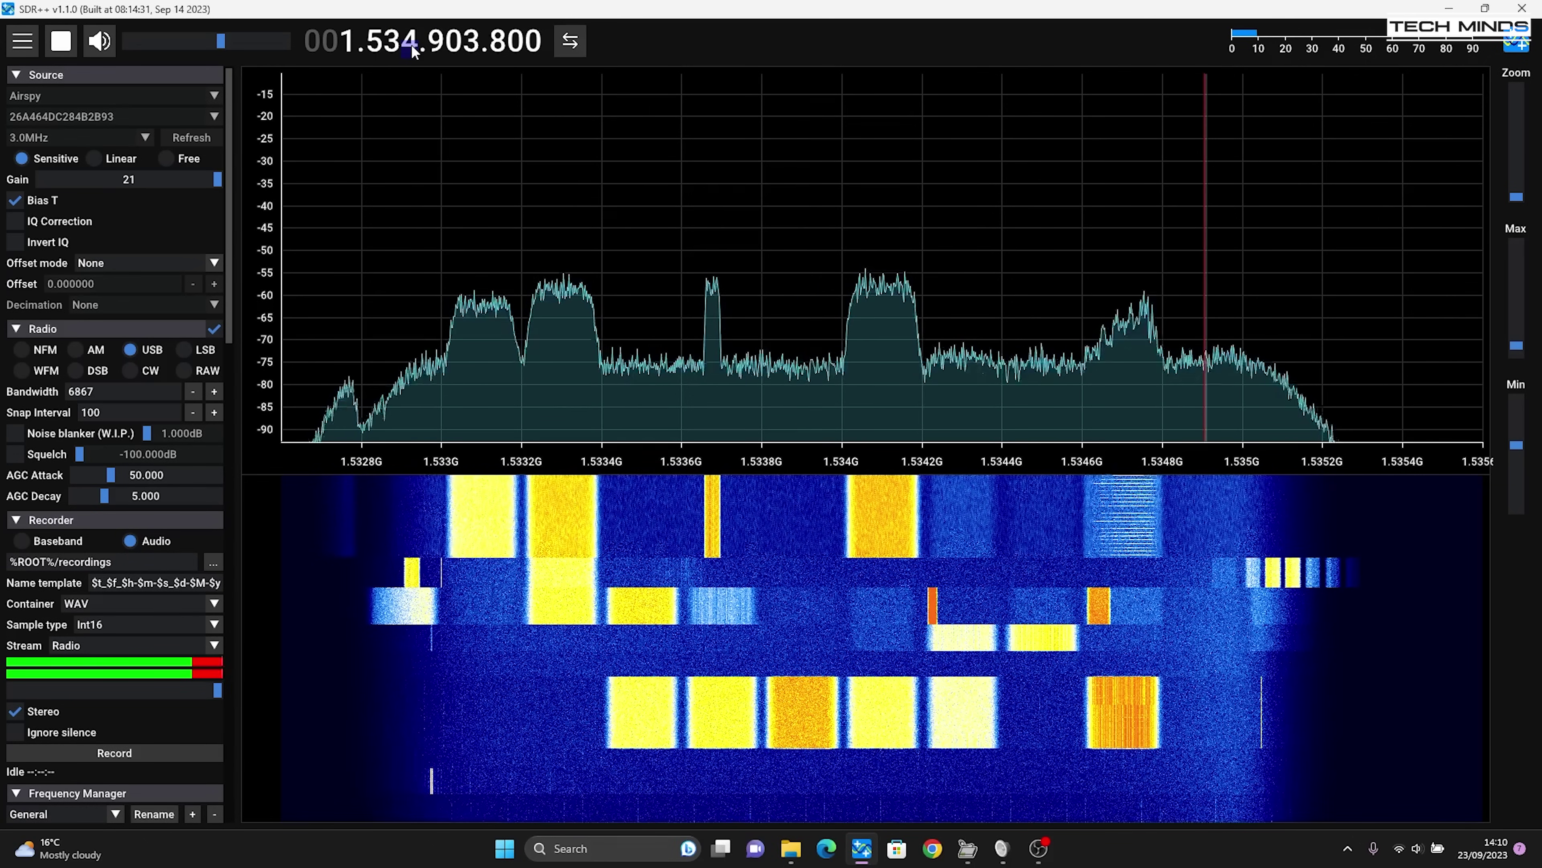
scroll(411, 43, up, 1)
scroll(410, 43, up, 2)
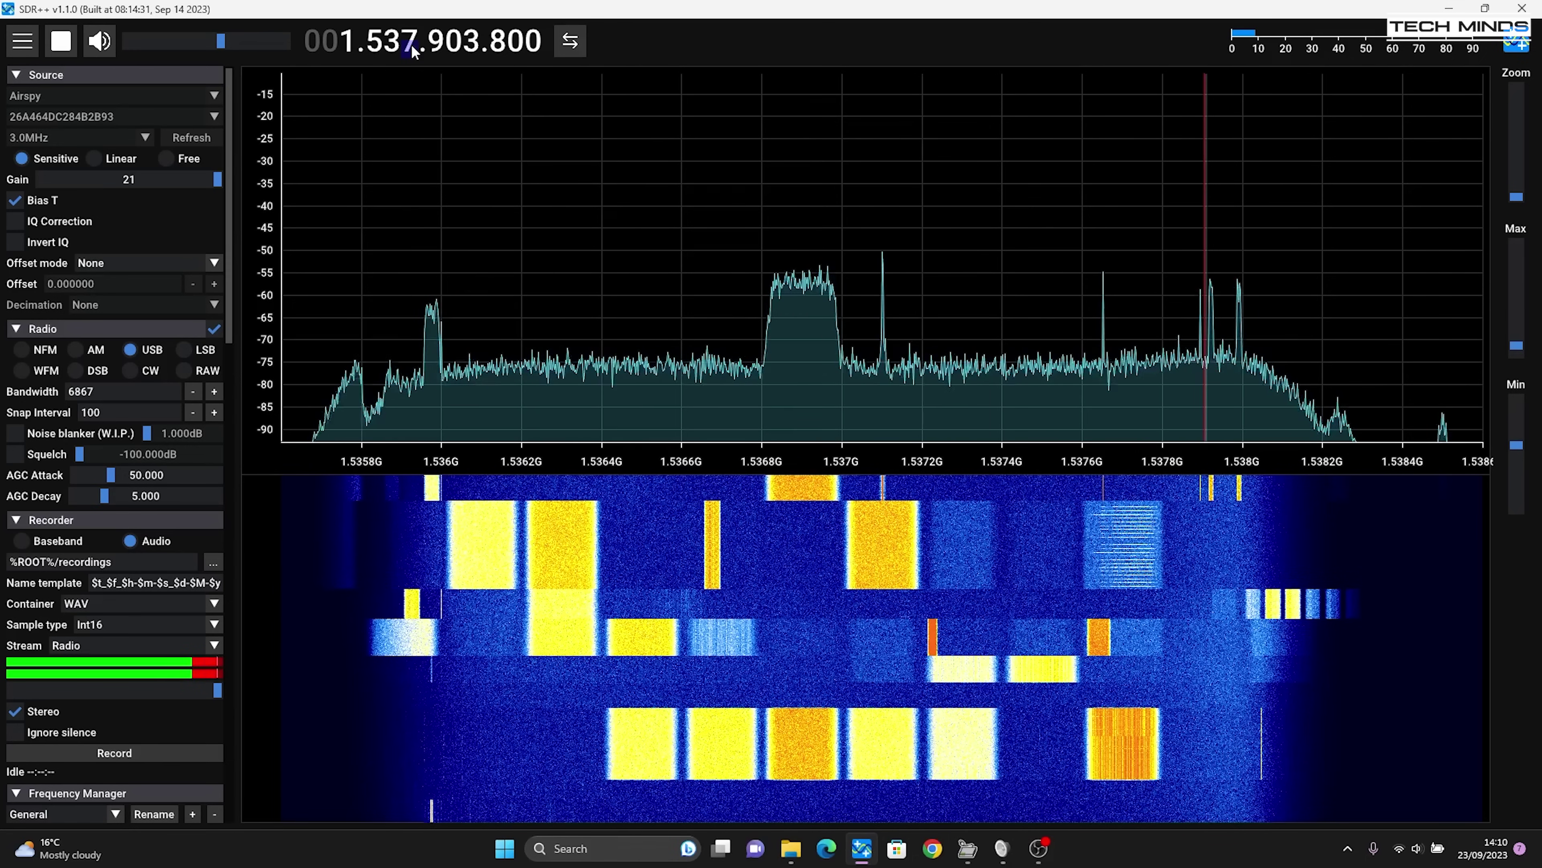
scroll(411, 43, up, 2)
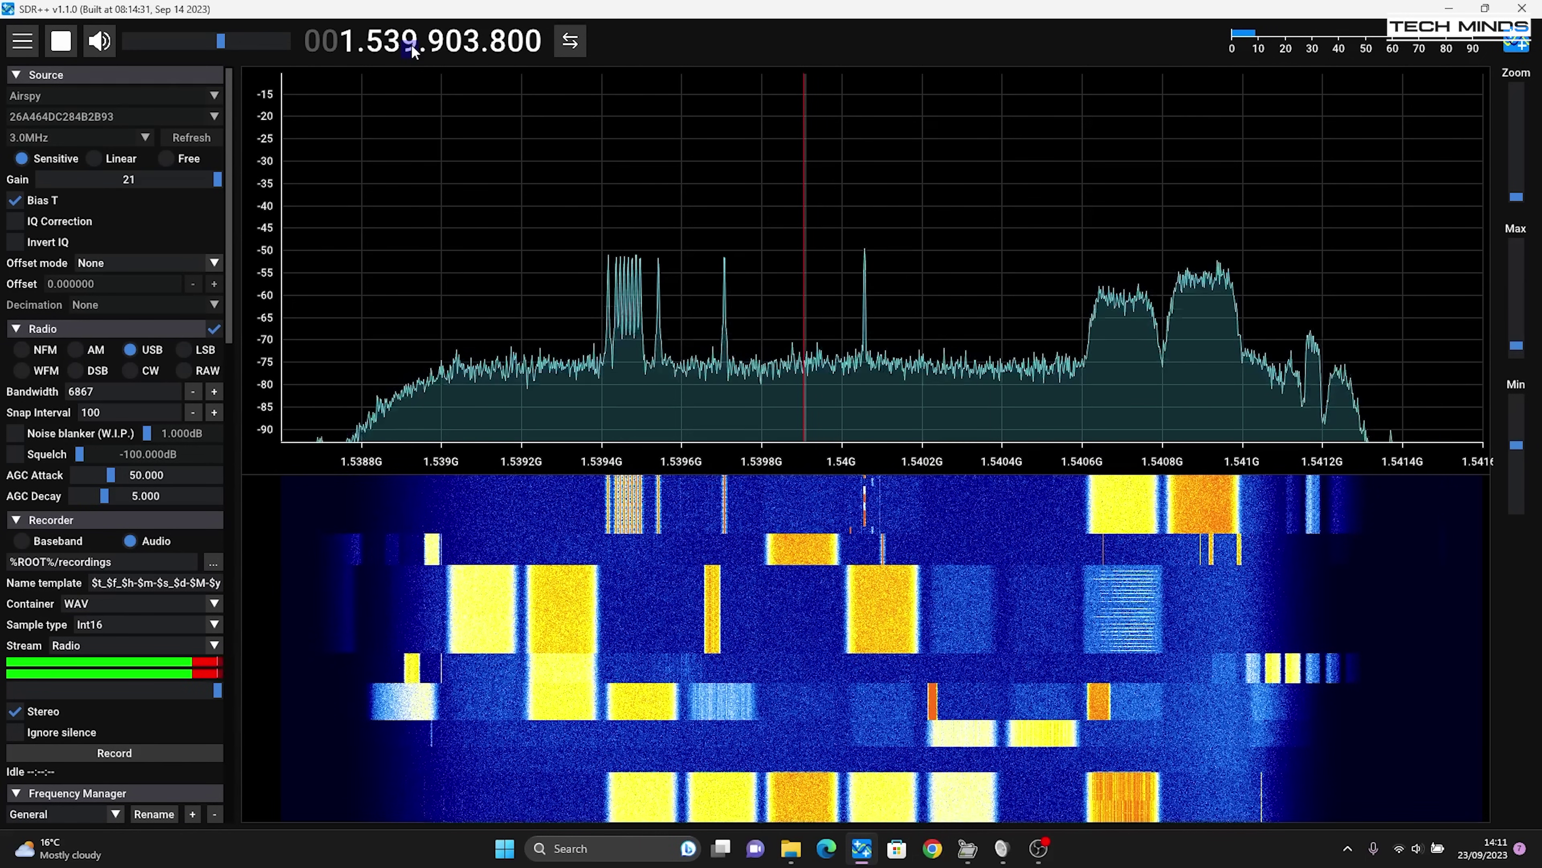
click(629, 506)
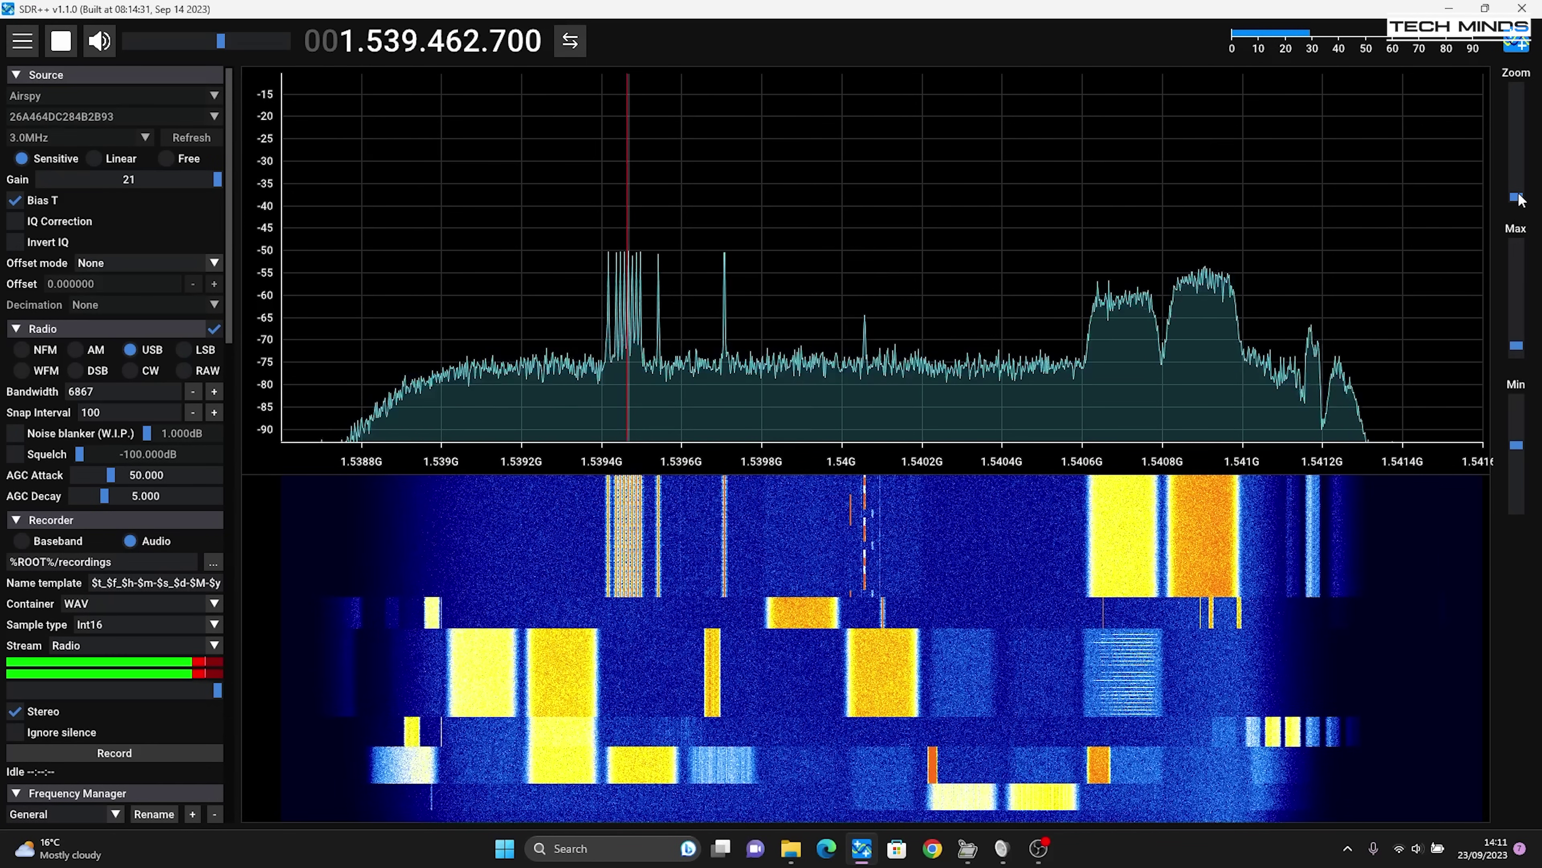
Zoom in on the 1.5395 GHz cluster, tune its leftmost carrier, then step up to about 1.5594 GHz
drag(1520, 199, 1478, 127)
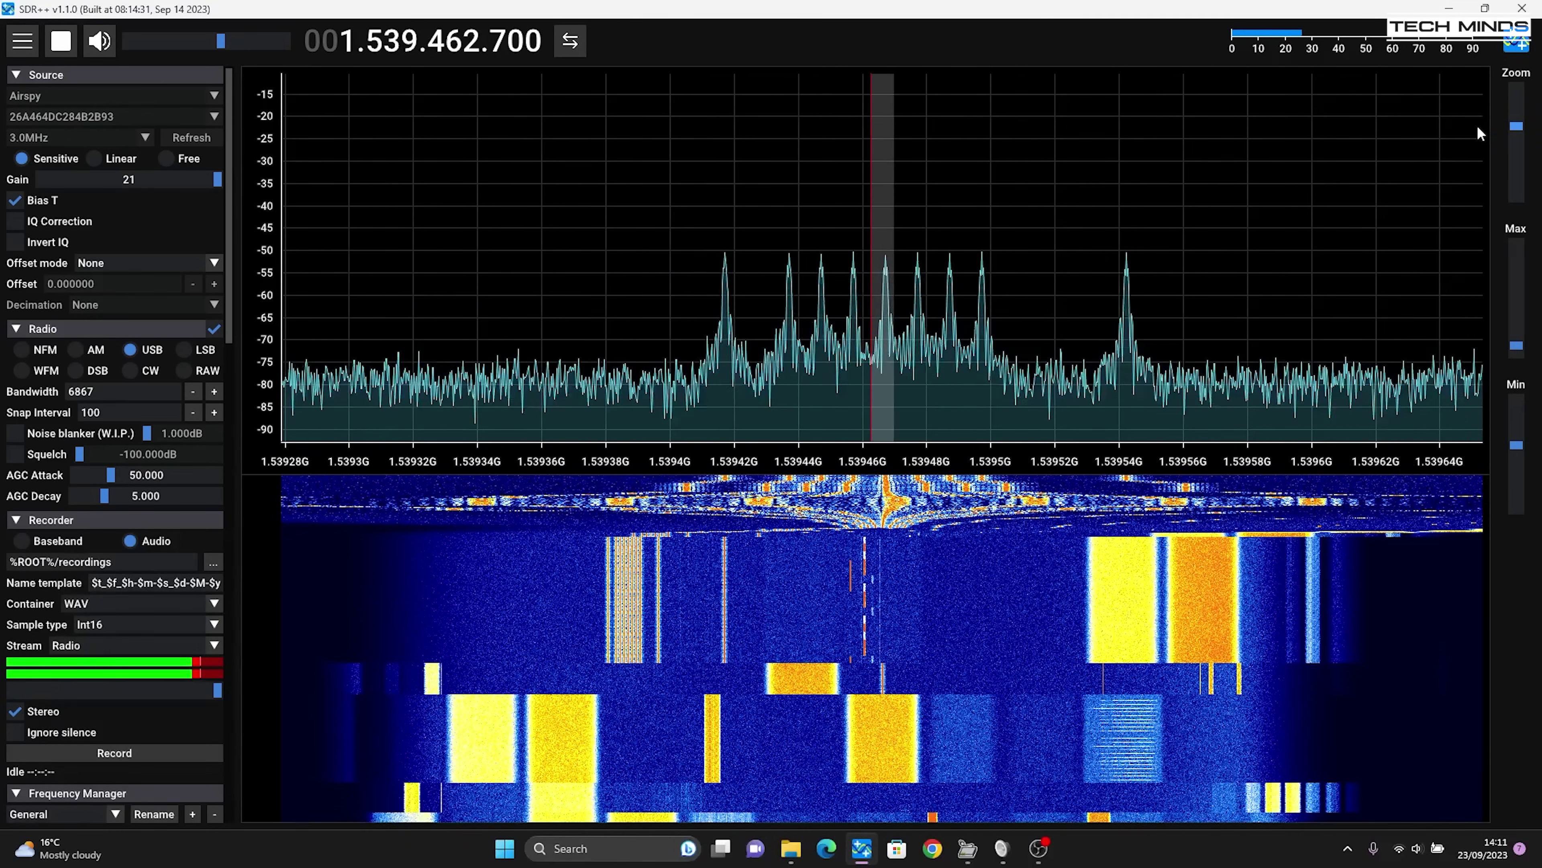
drag(886, 410, 721, 409)
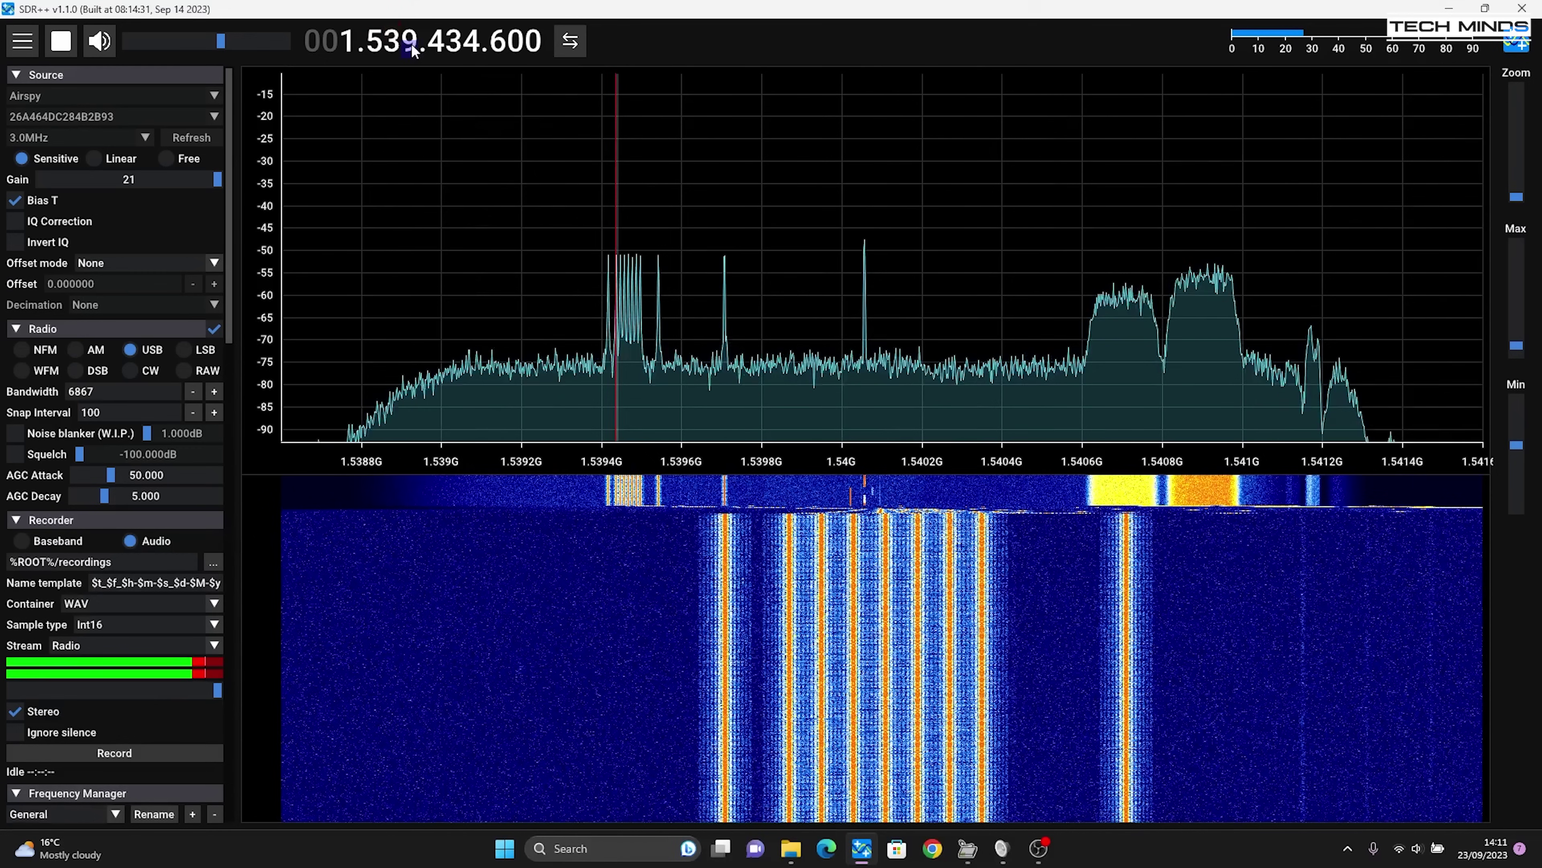
scroll(412, 49, up, 1)
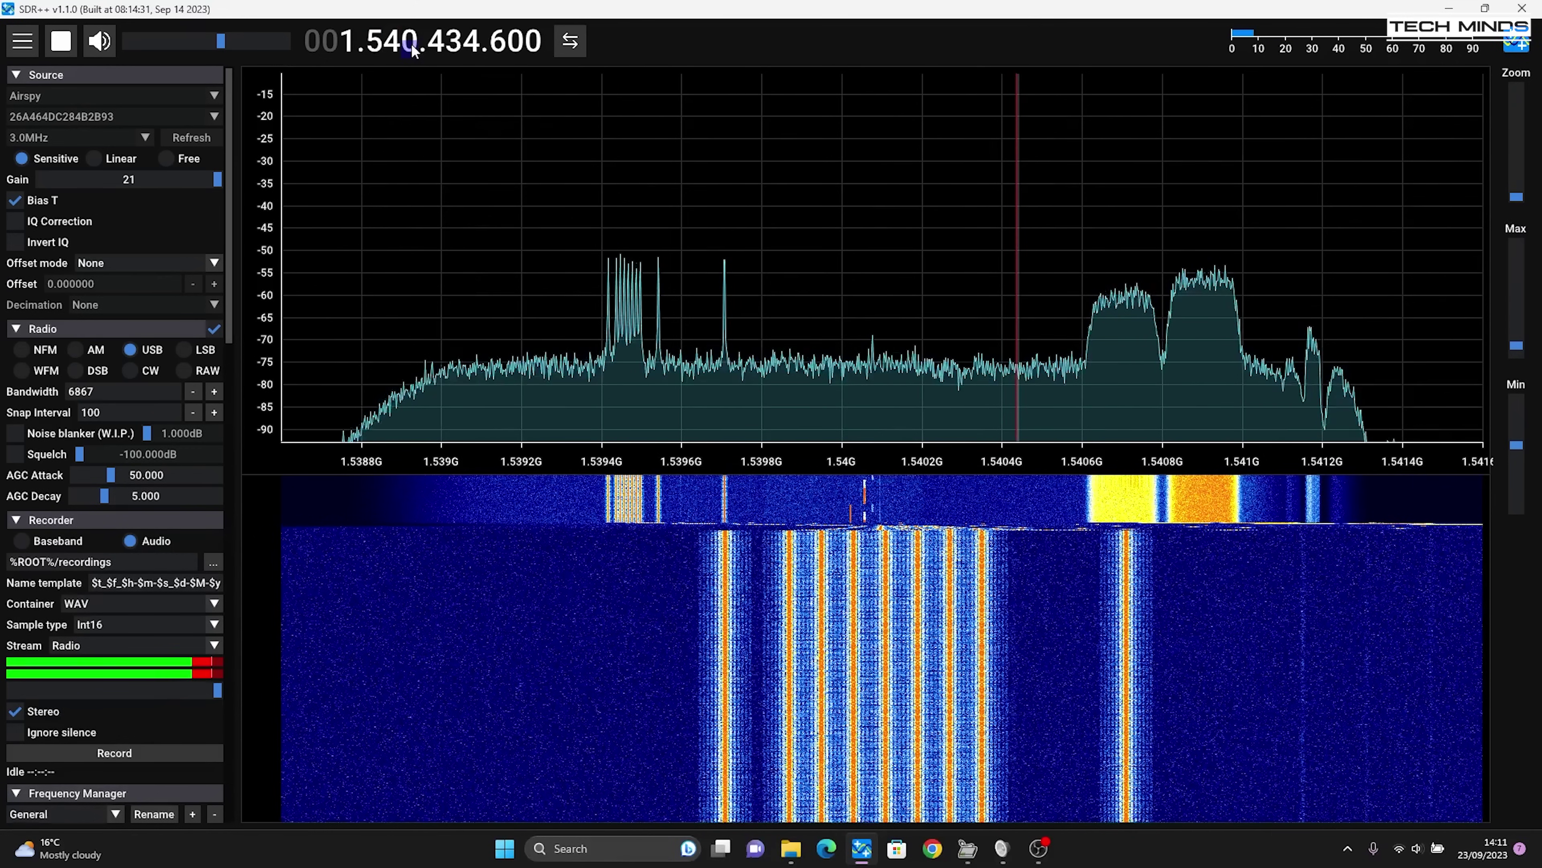
scroll(412, 49, up, 1)
scroll(412, 49, up, 2)
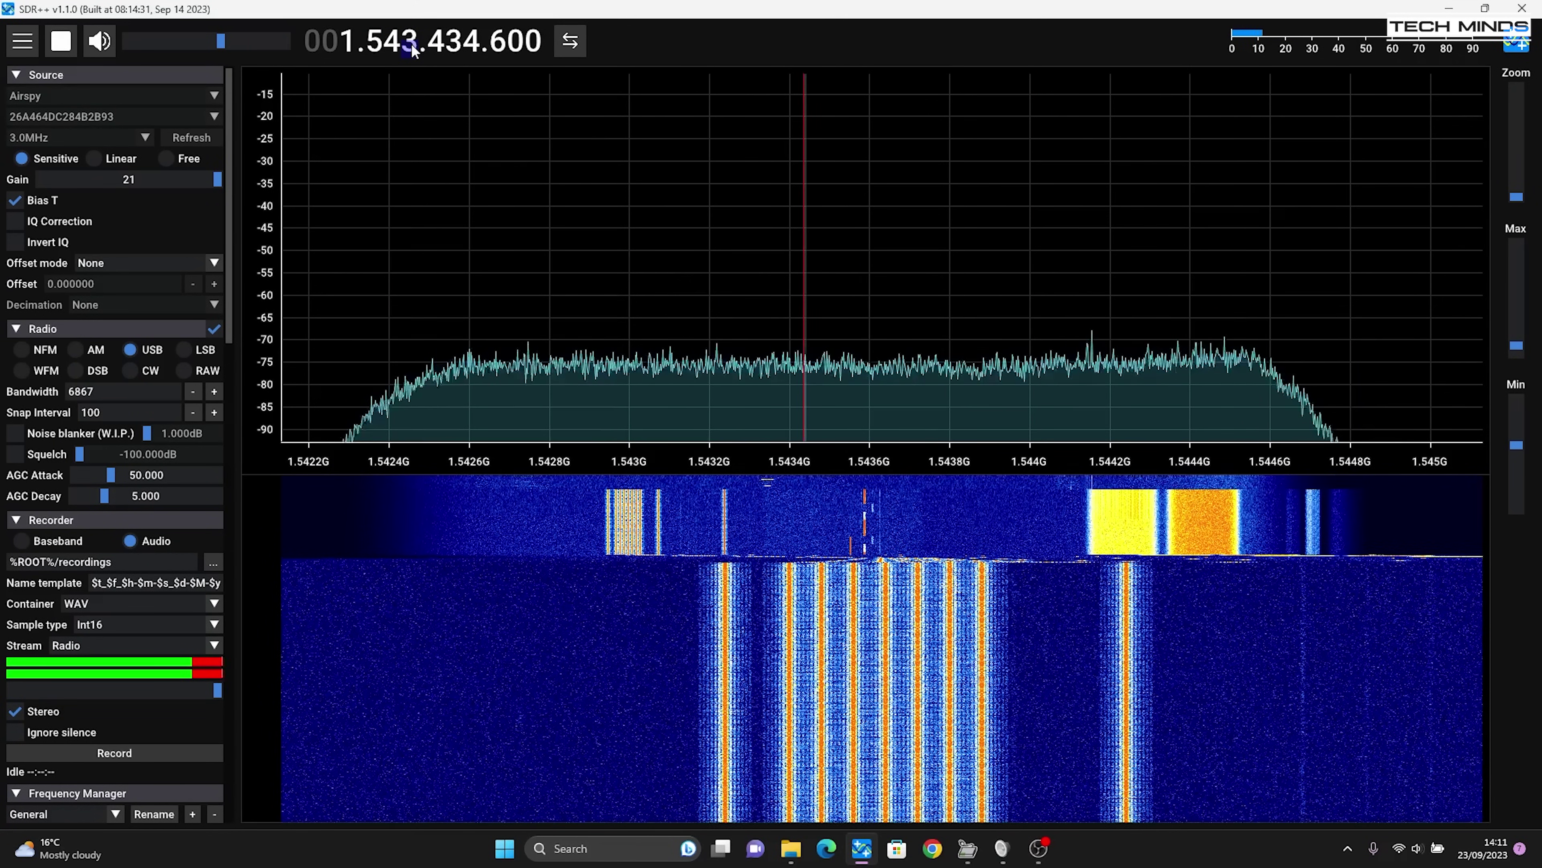
scroll(412, 49, up, 2)
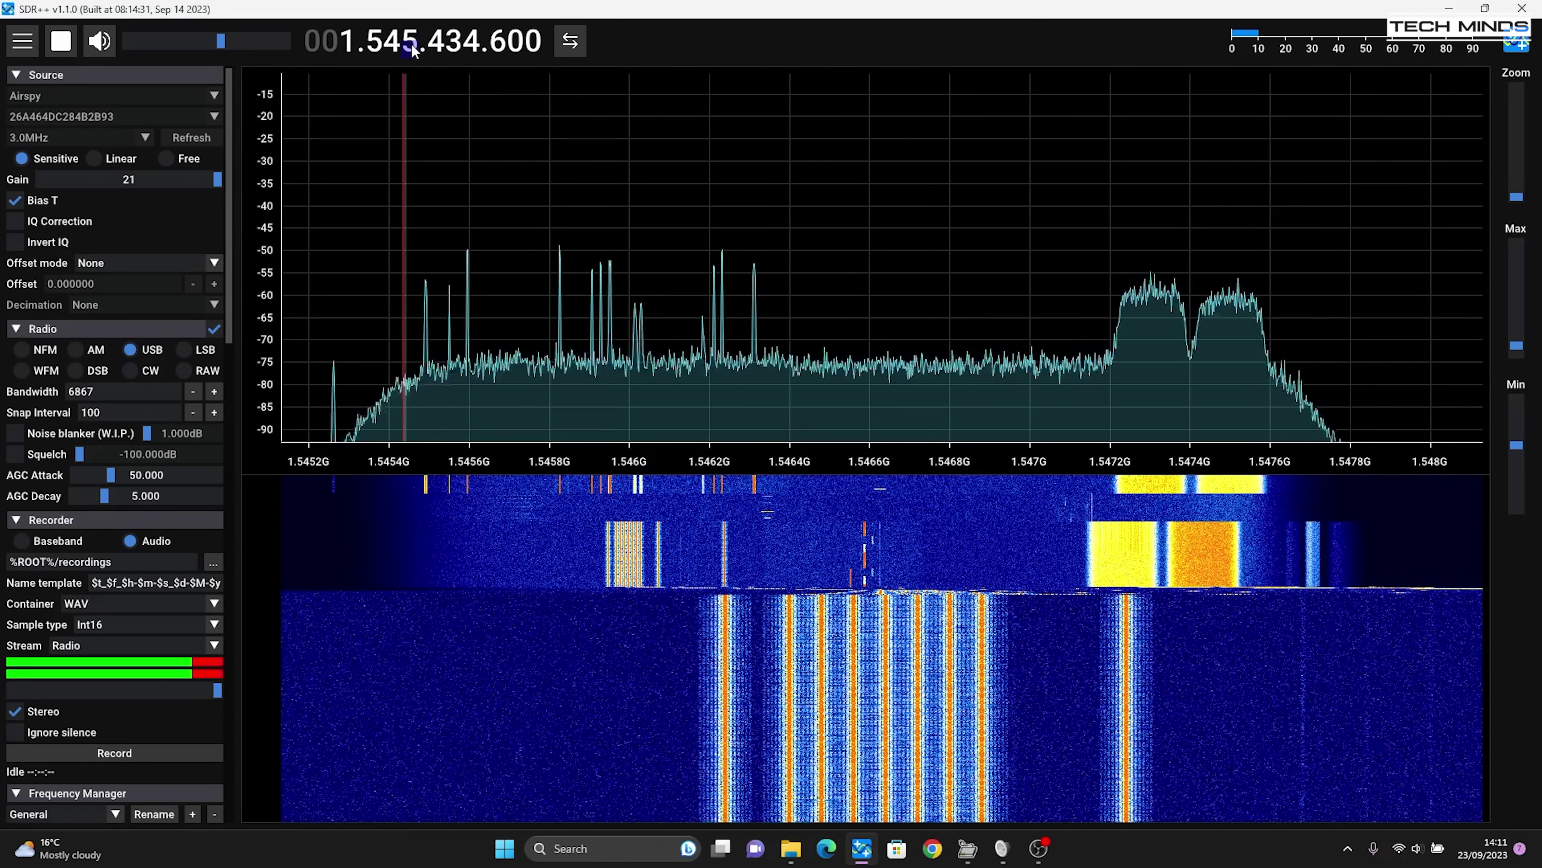
scroll(412, 48, up, 3)
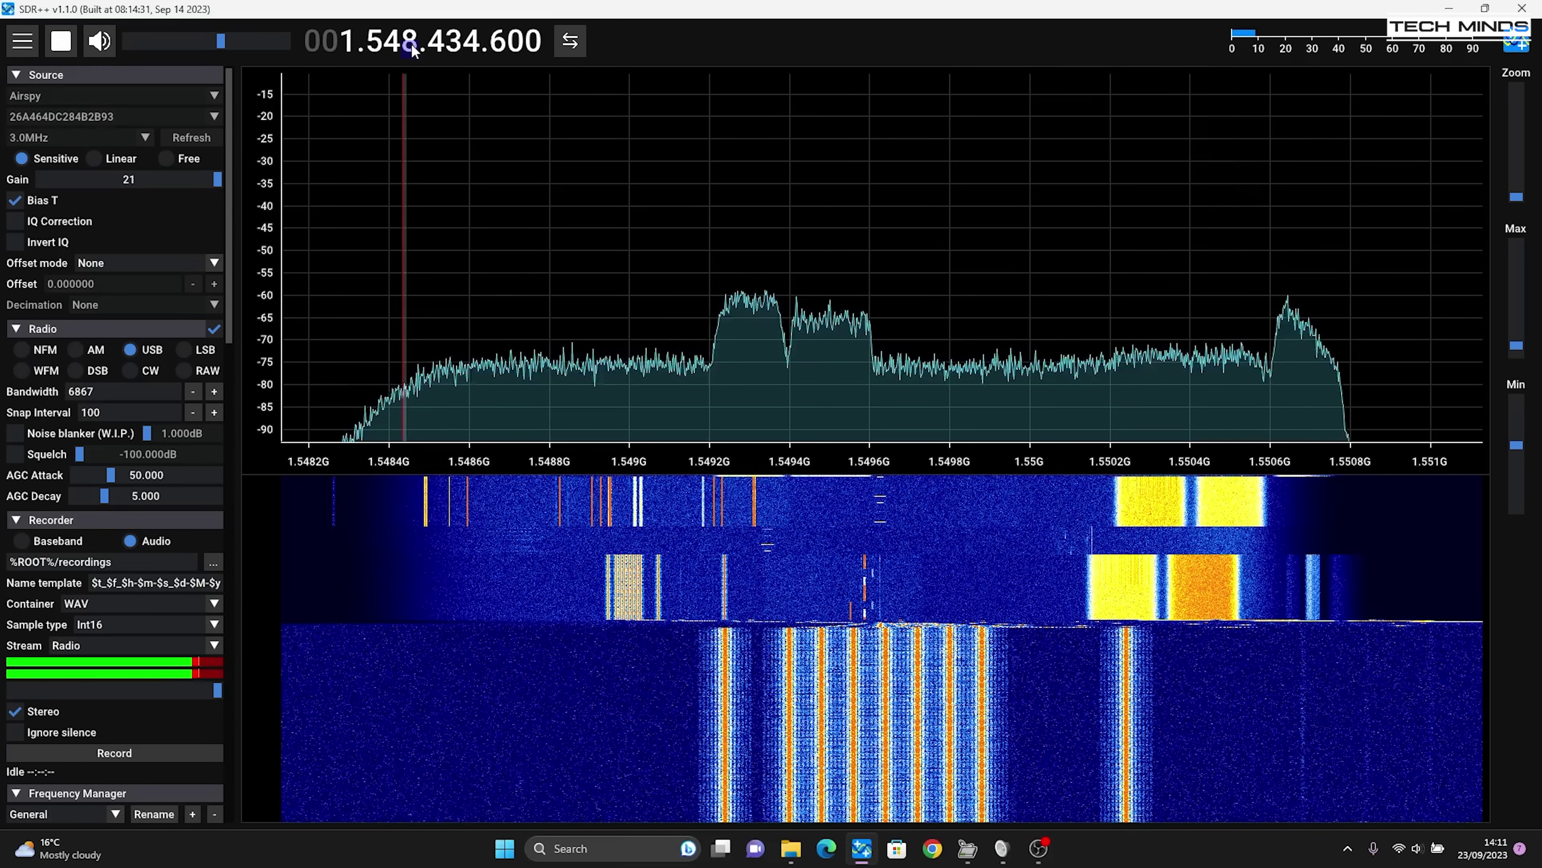
scroll(412, 49, up, 4)
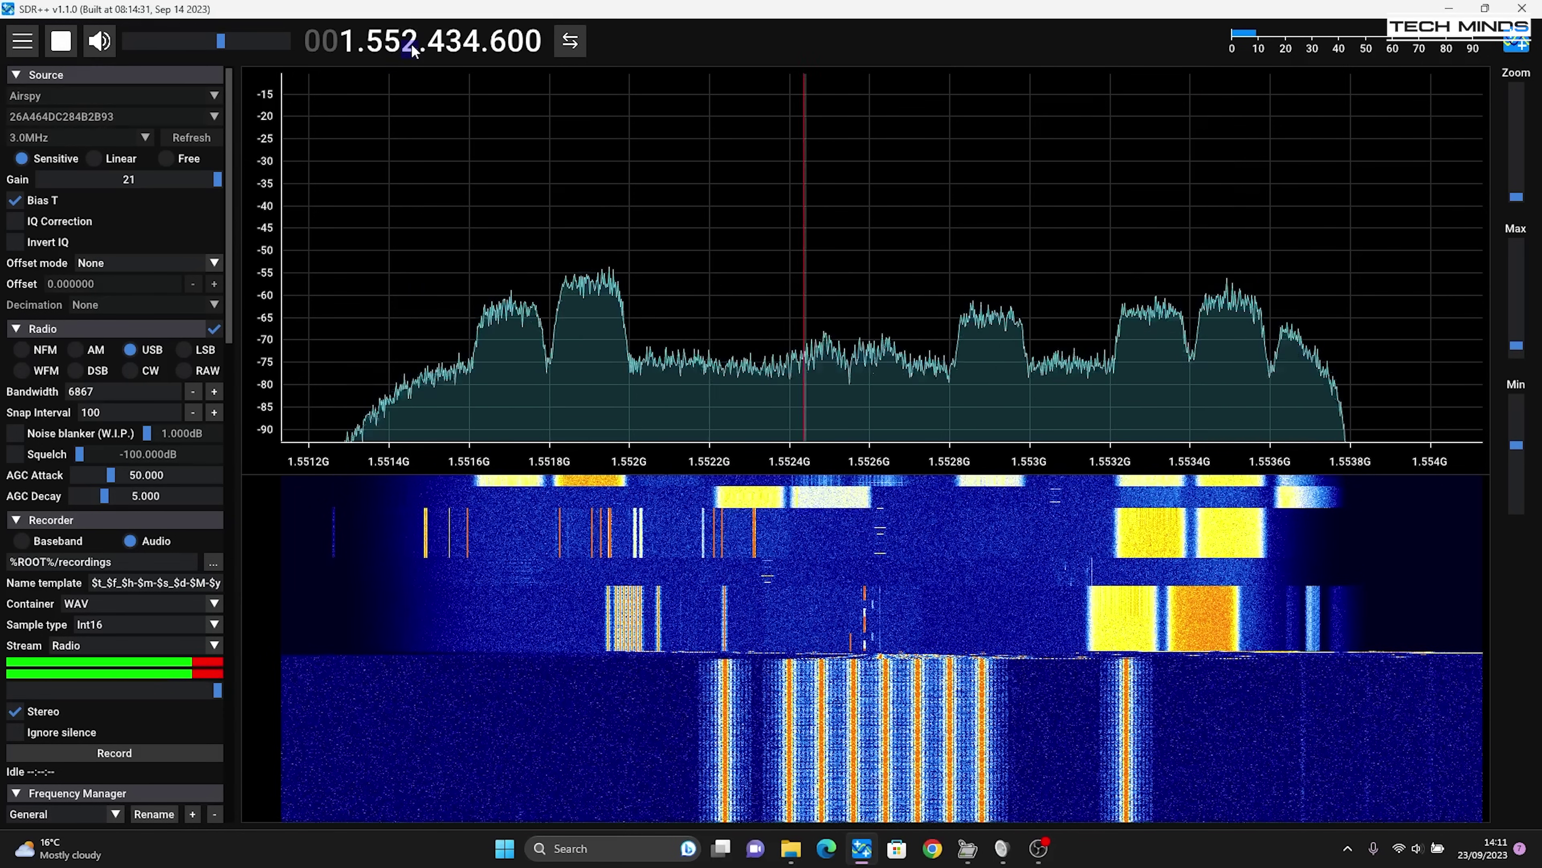
scroll(411, 49, up, 7)
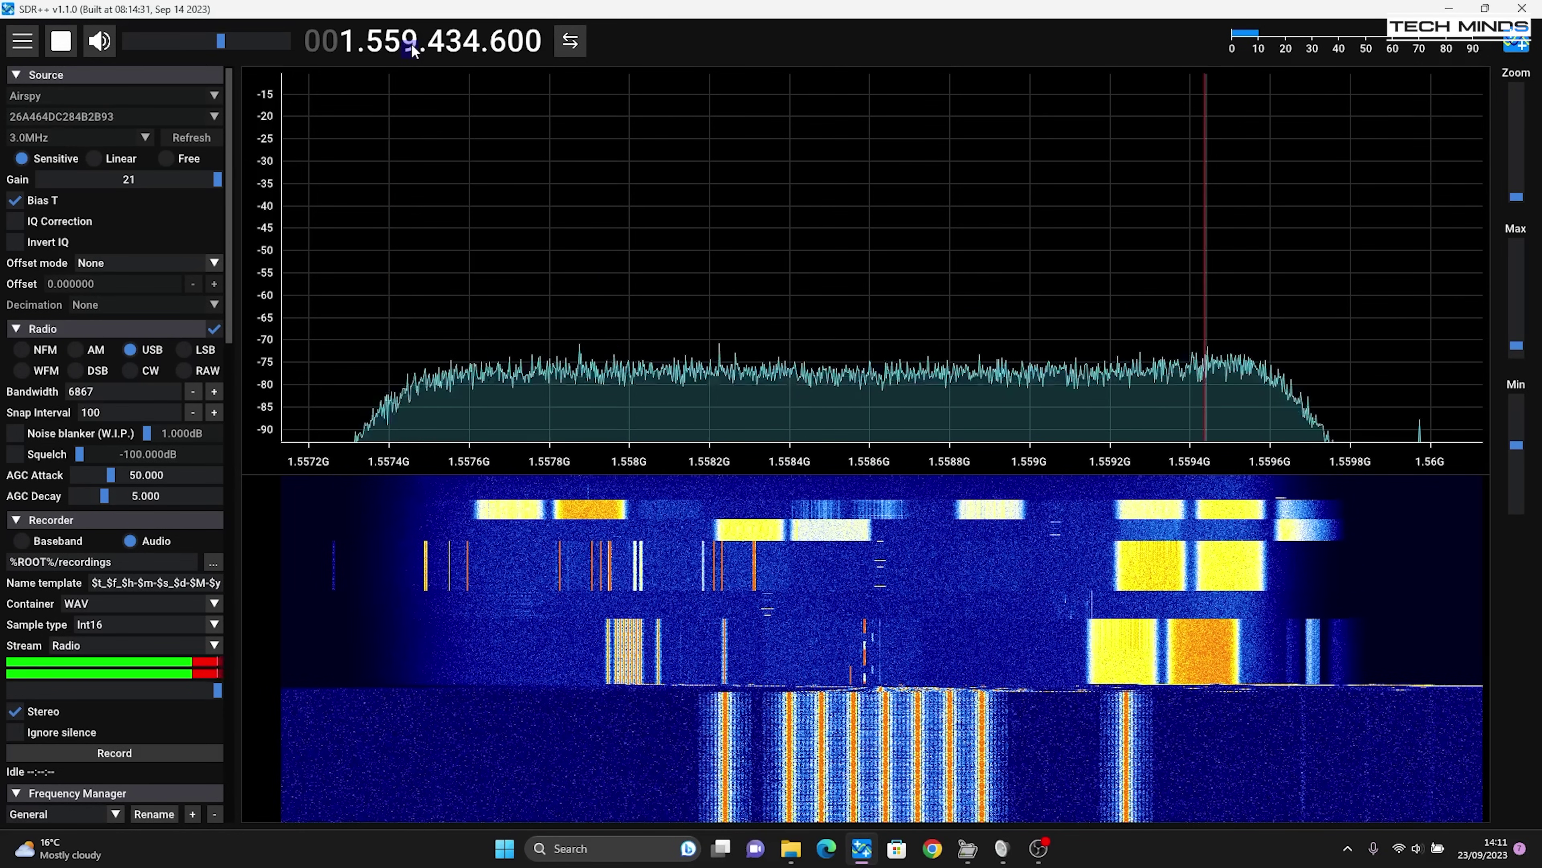
scroll(411, 49, up, 3)
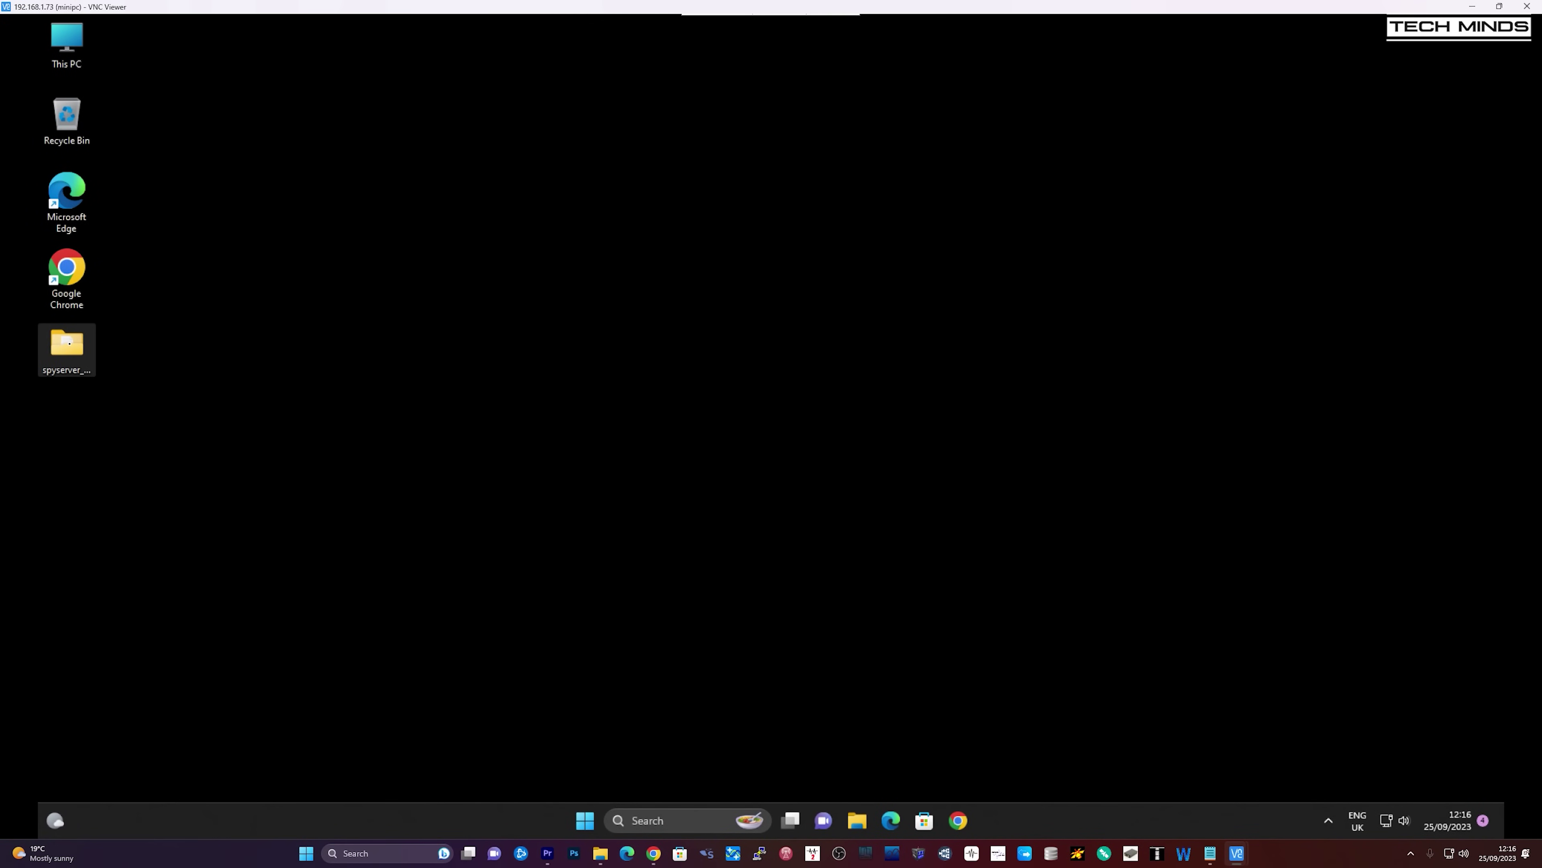
Open the spyserver_win32 folder on the remote desktop, then its spyserver CONFIG file
double_click(67, 344)
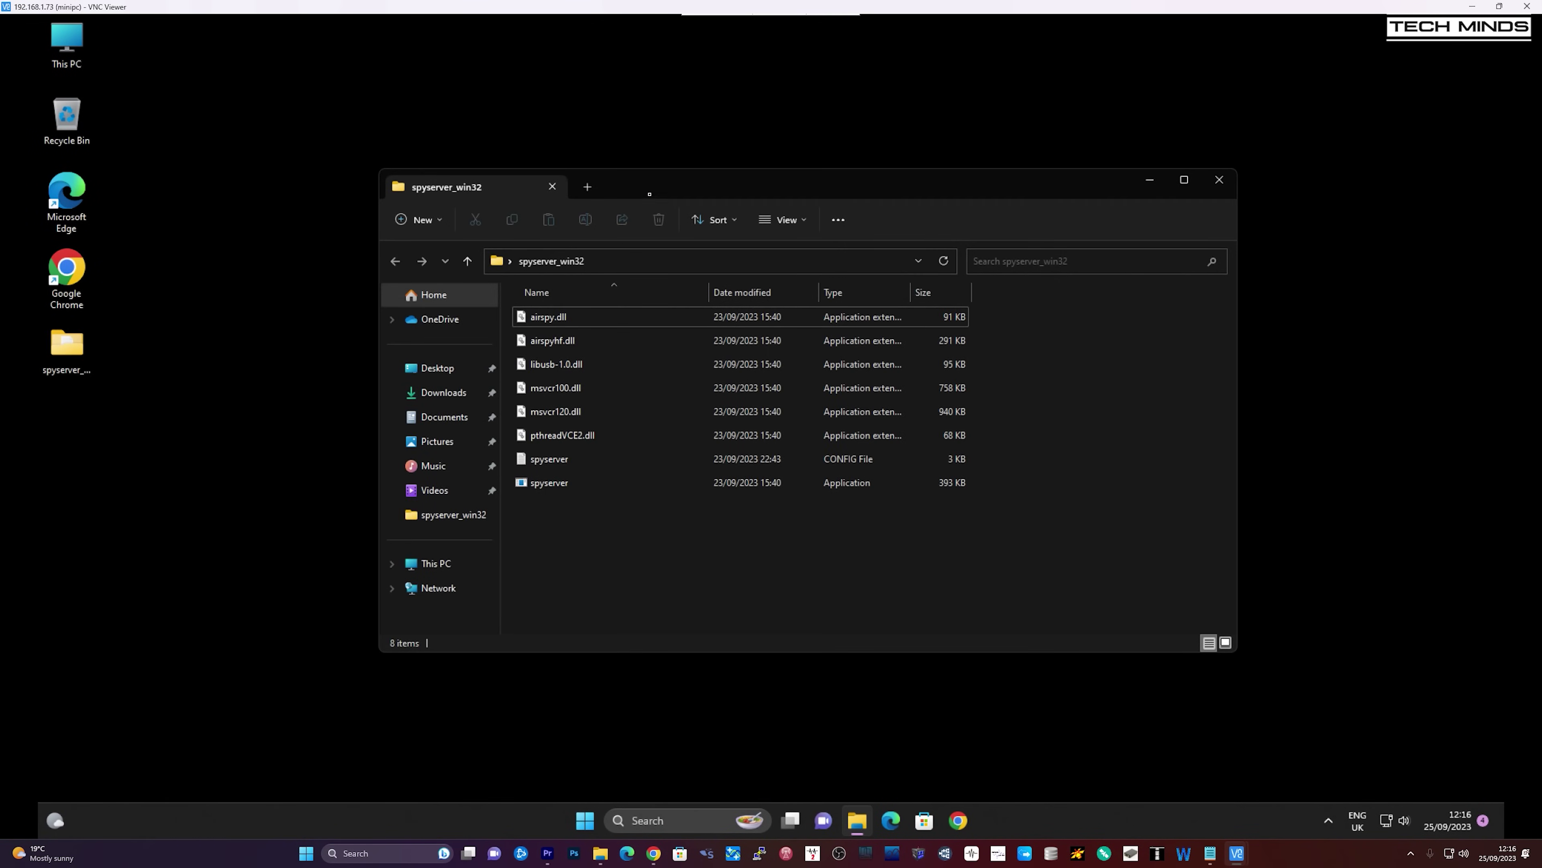
double_click(558, 460)
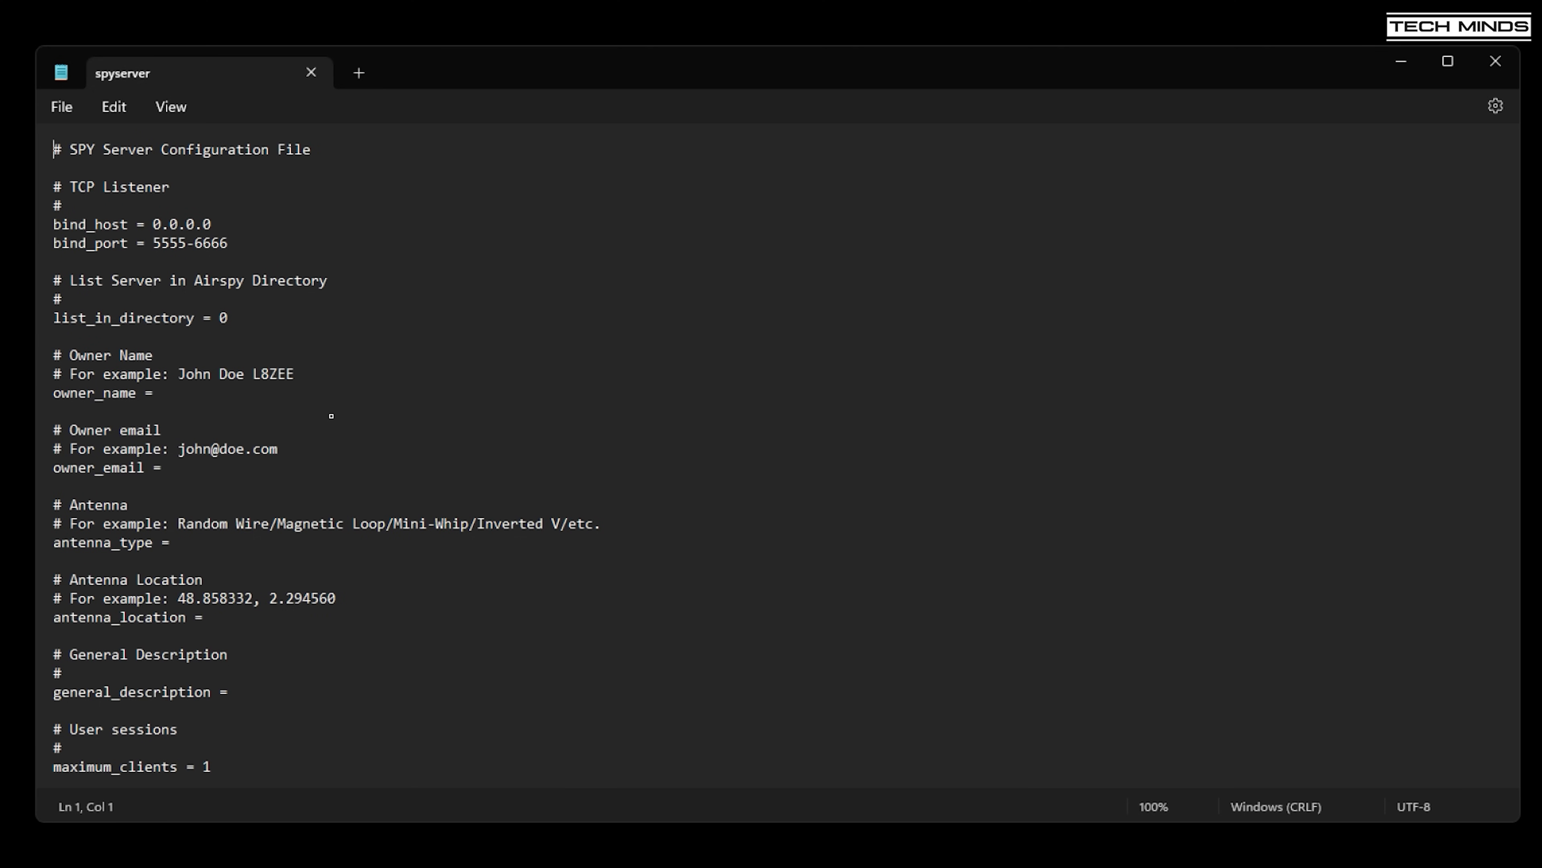
scroll(331, 416, down, 4)
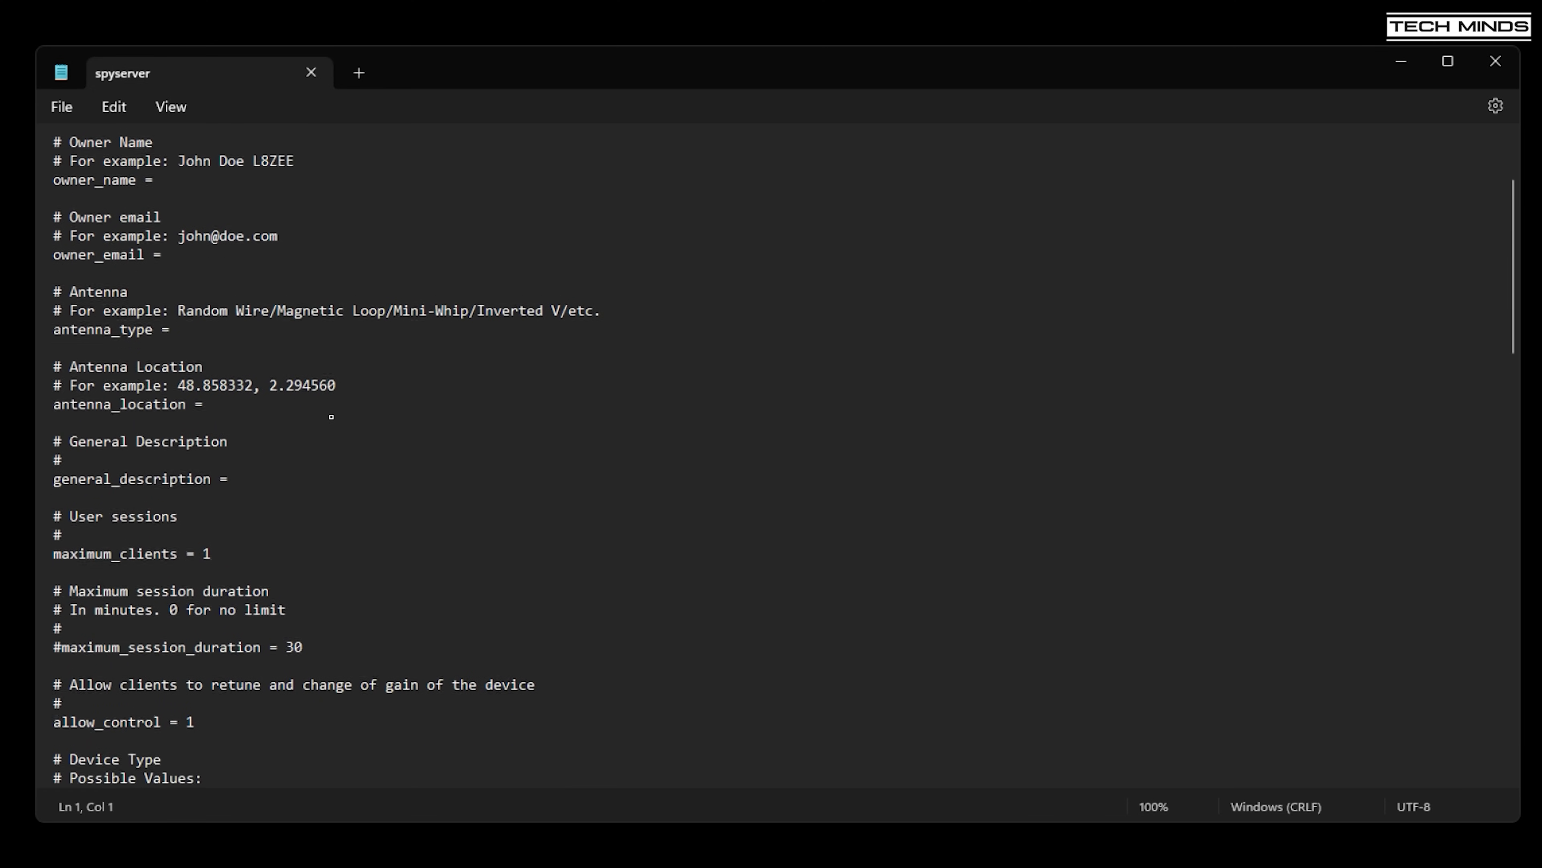
scroll(331, 416, down, 8)
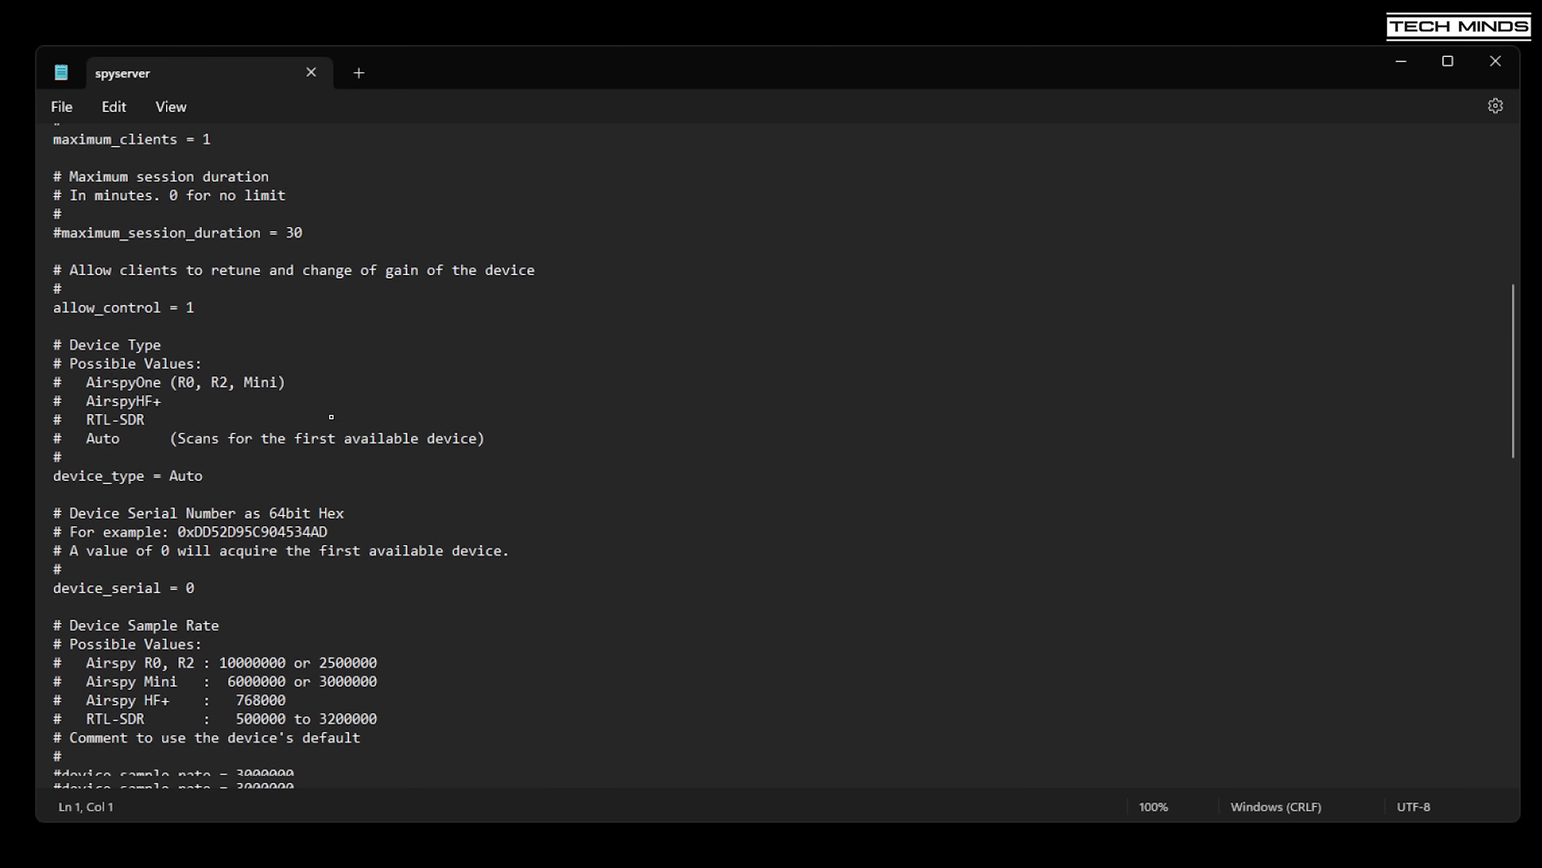
scroll(331, 416, down, 4)
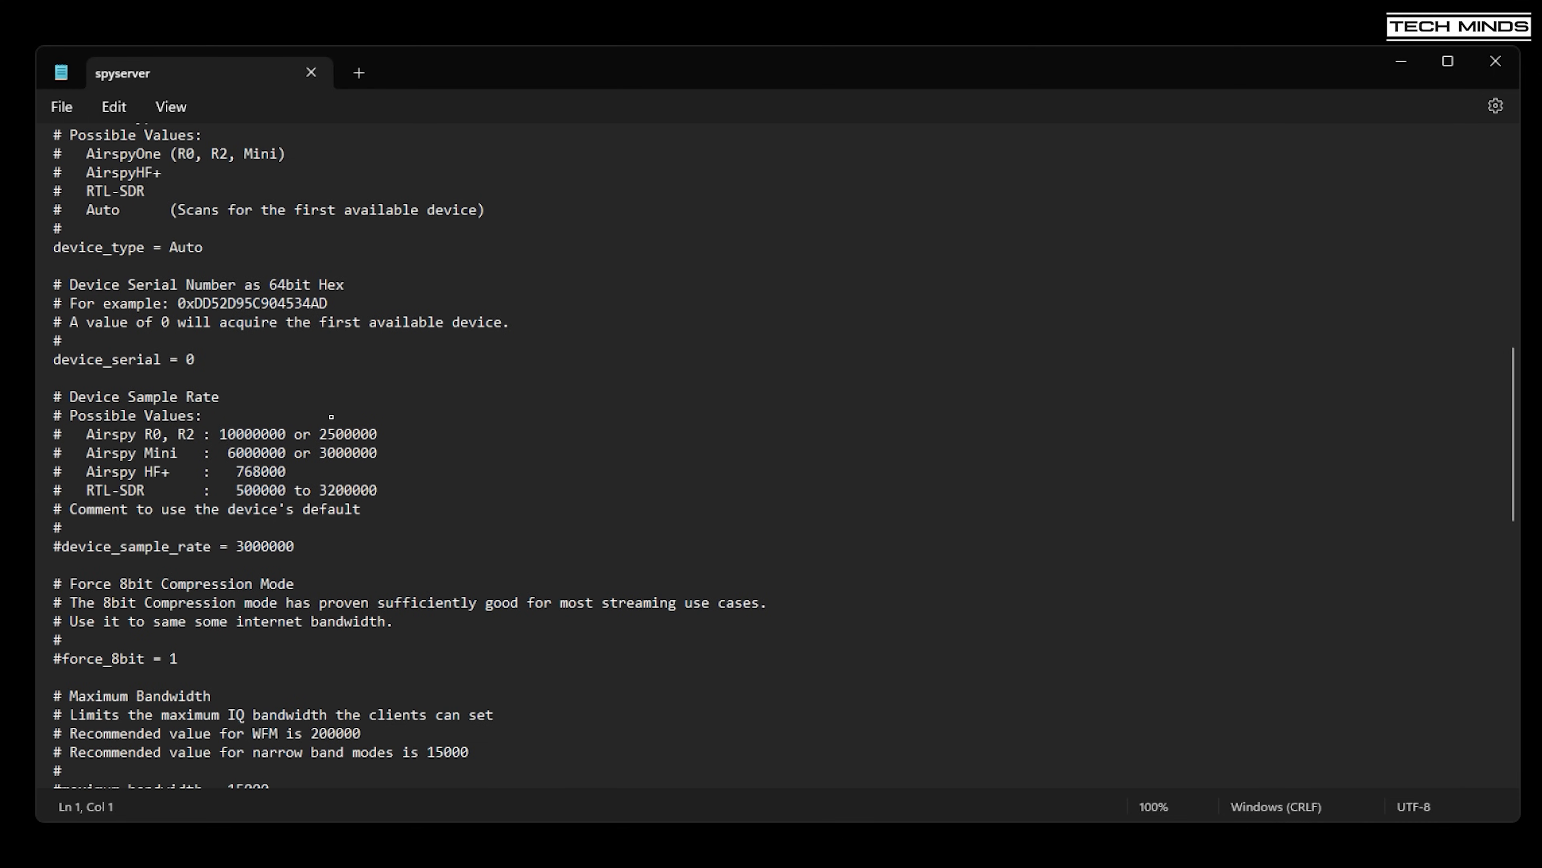
scroll(331, 416, down, 2)
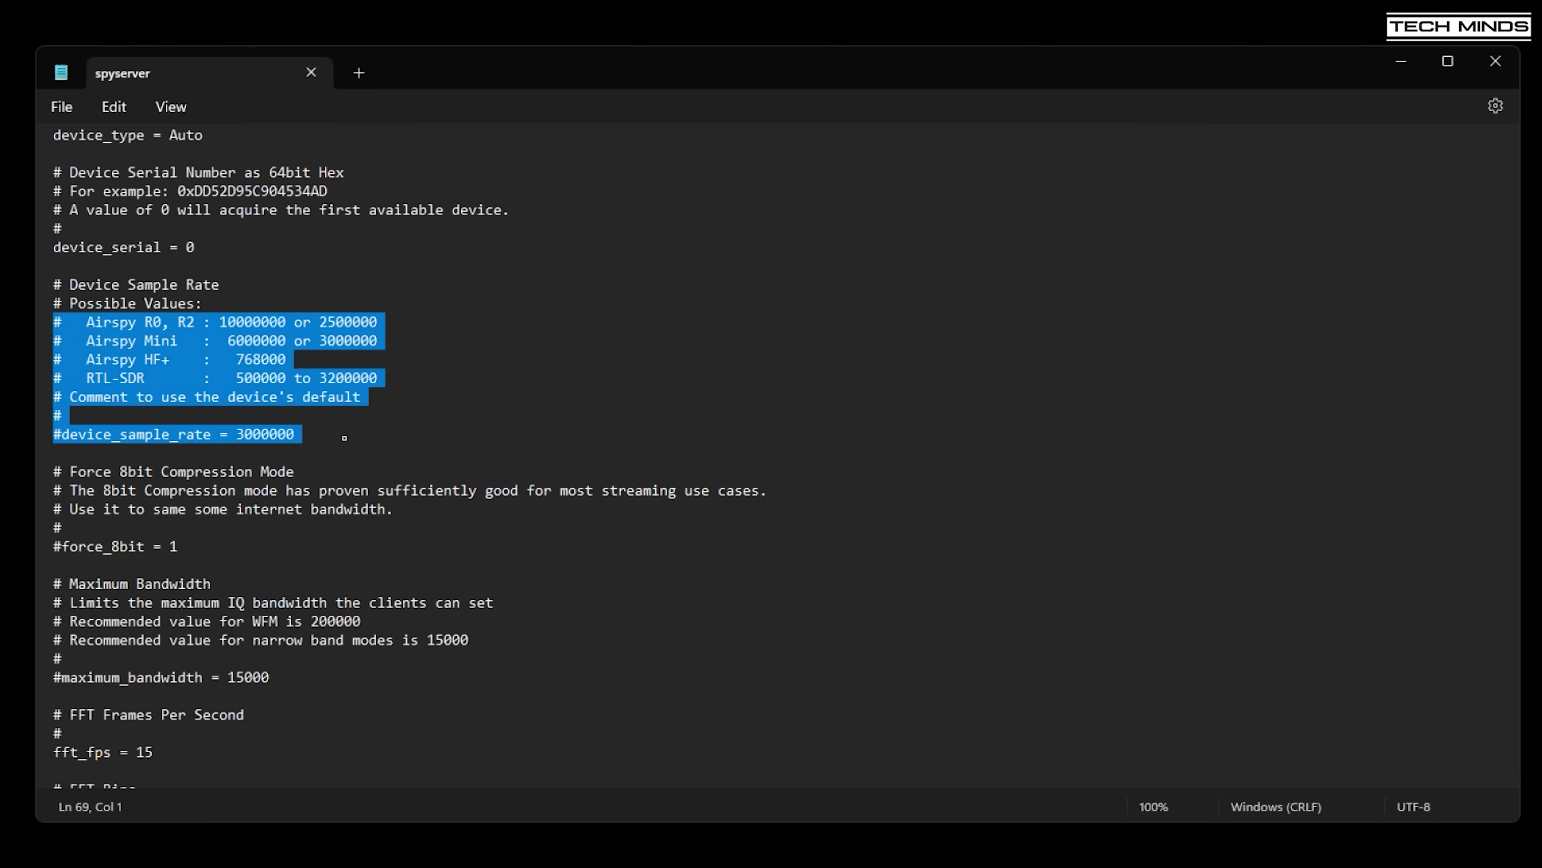
scroll(441, 516, down, 4)
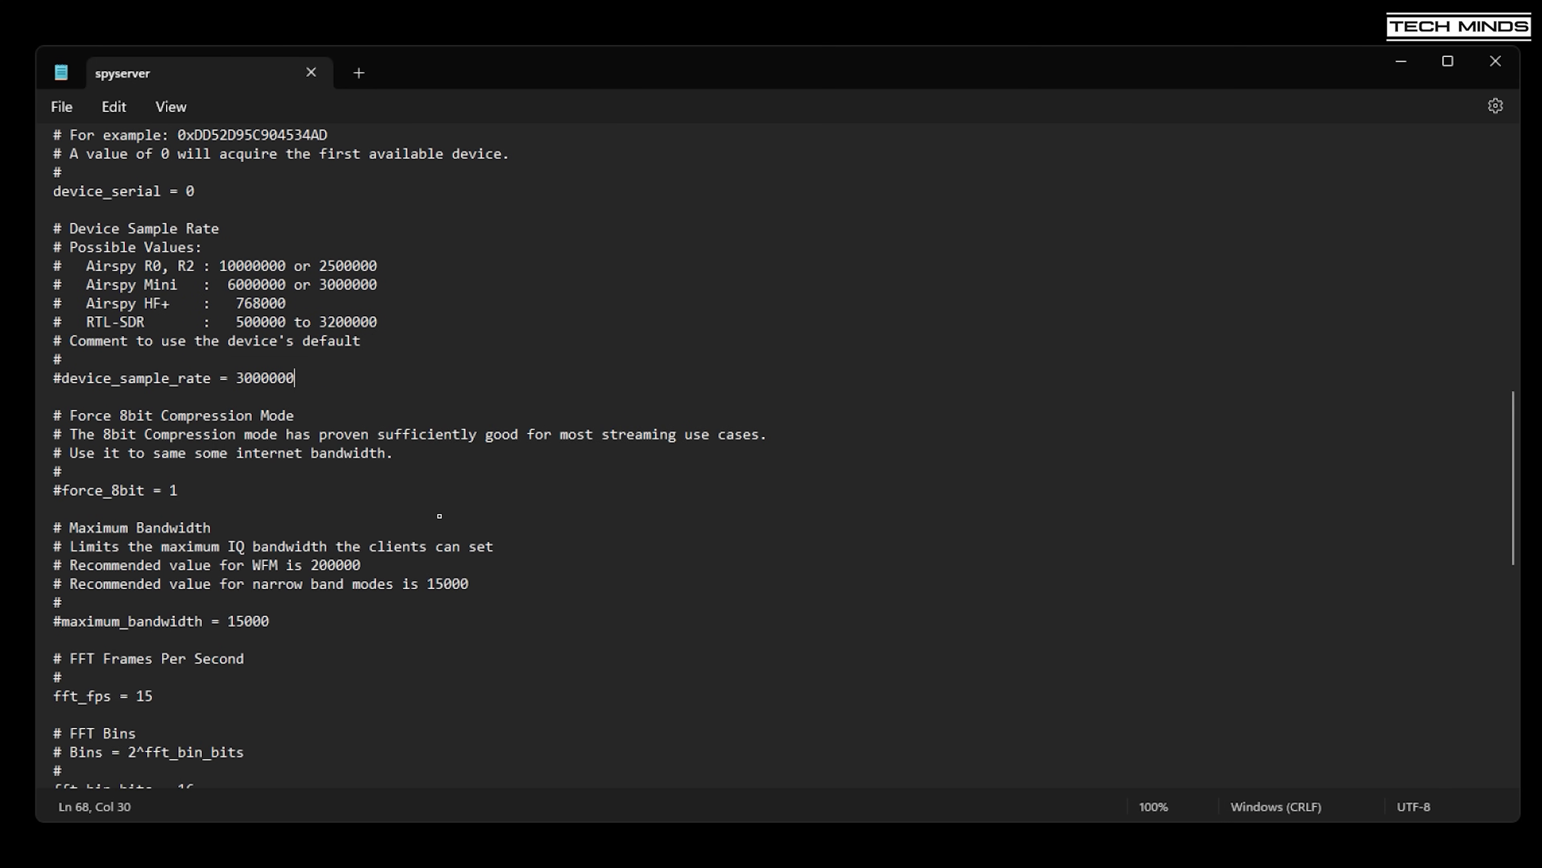
scroll(420, 509, down, 4)
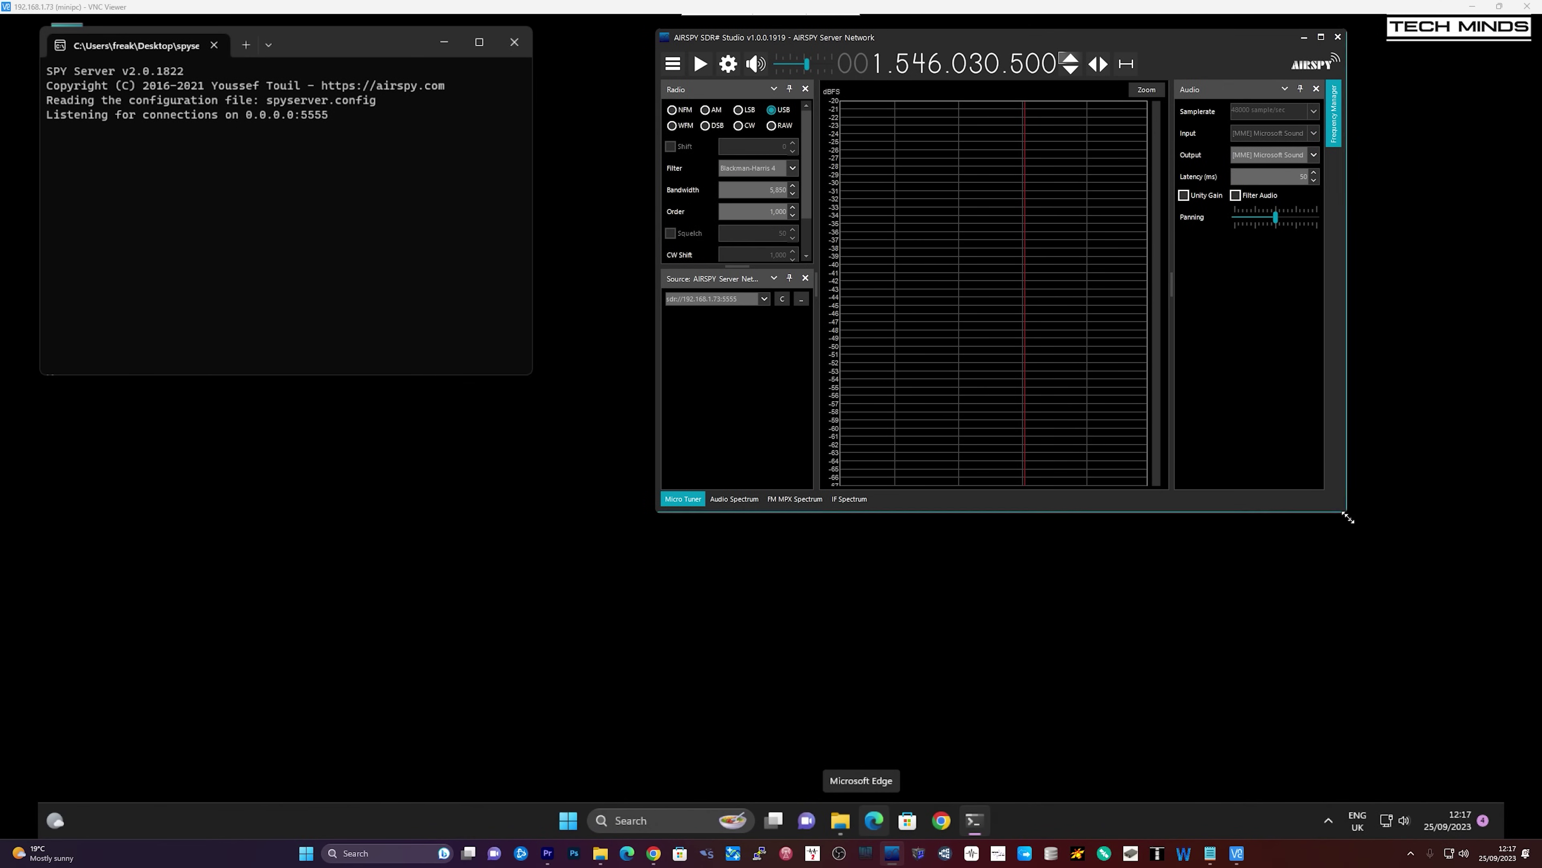
Enlarge SDR#, connect to the sdr:// SpyServer address, and tune down to 1.537.913.887
drag(1347, 512, 1498, 787)
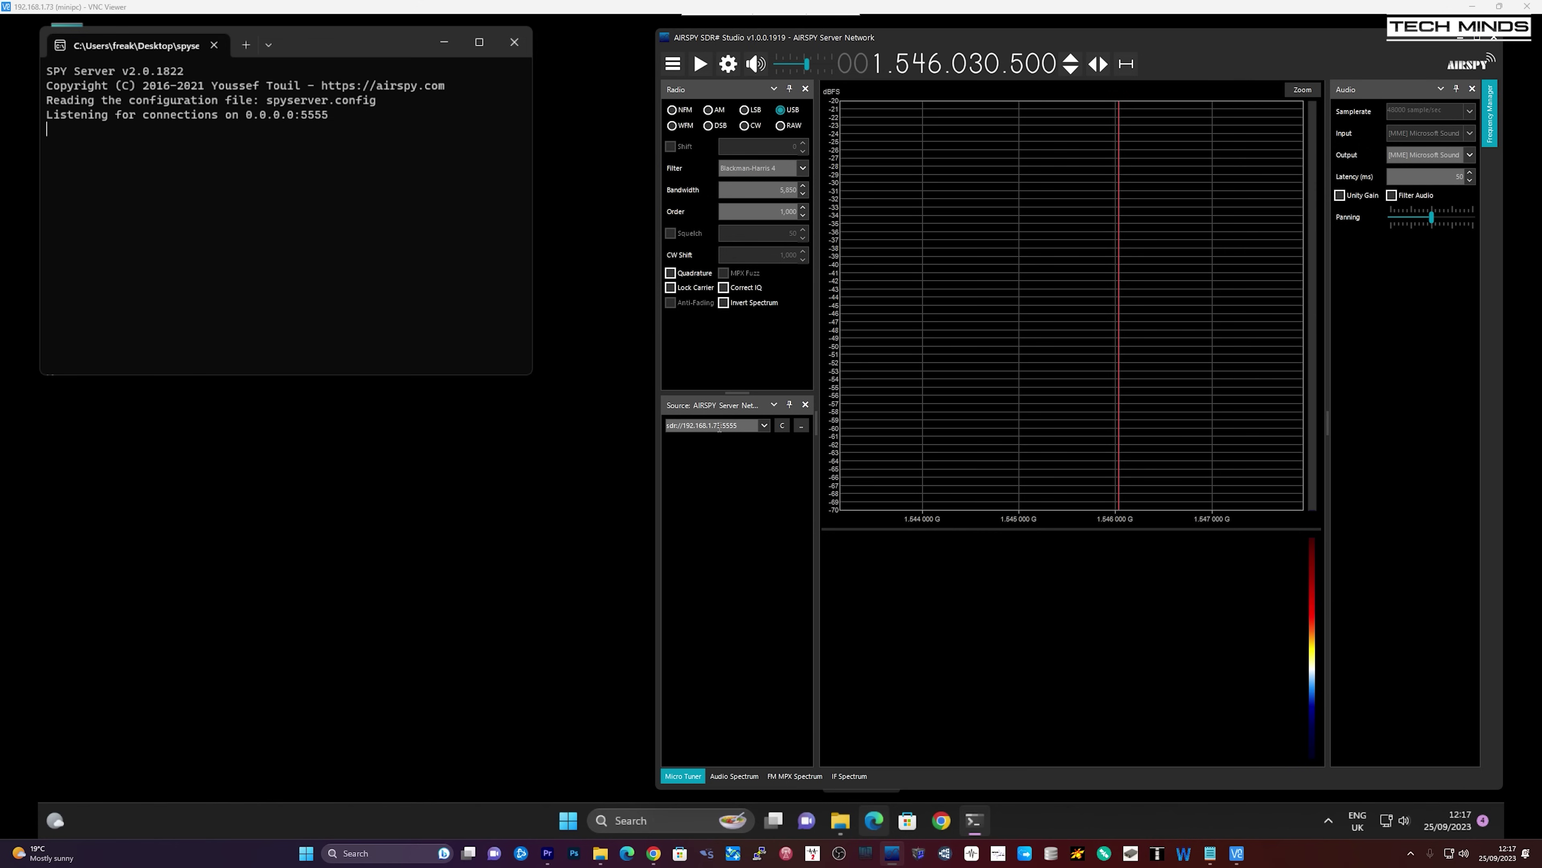
click(692, 429)
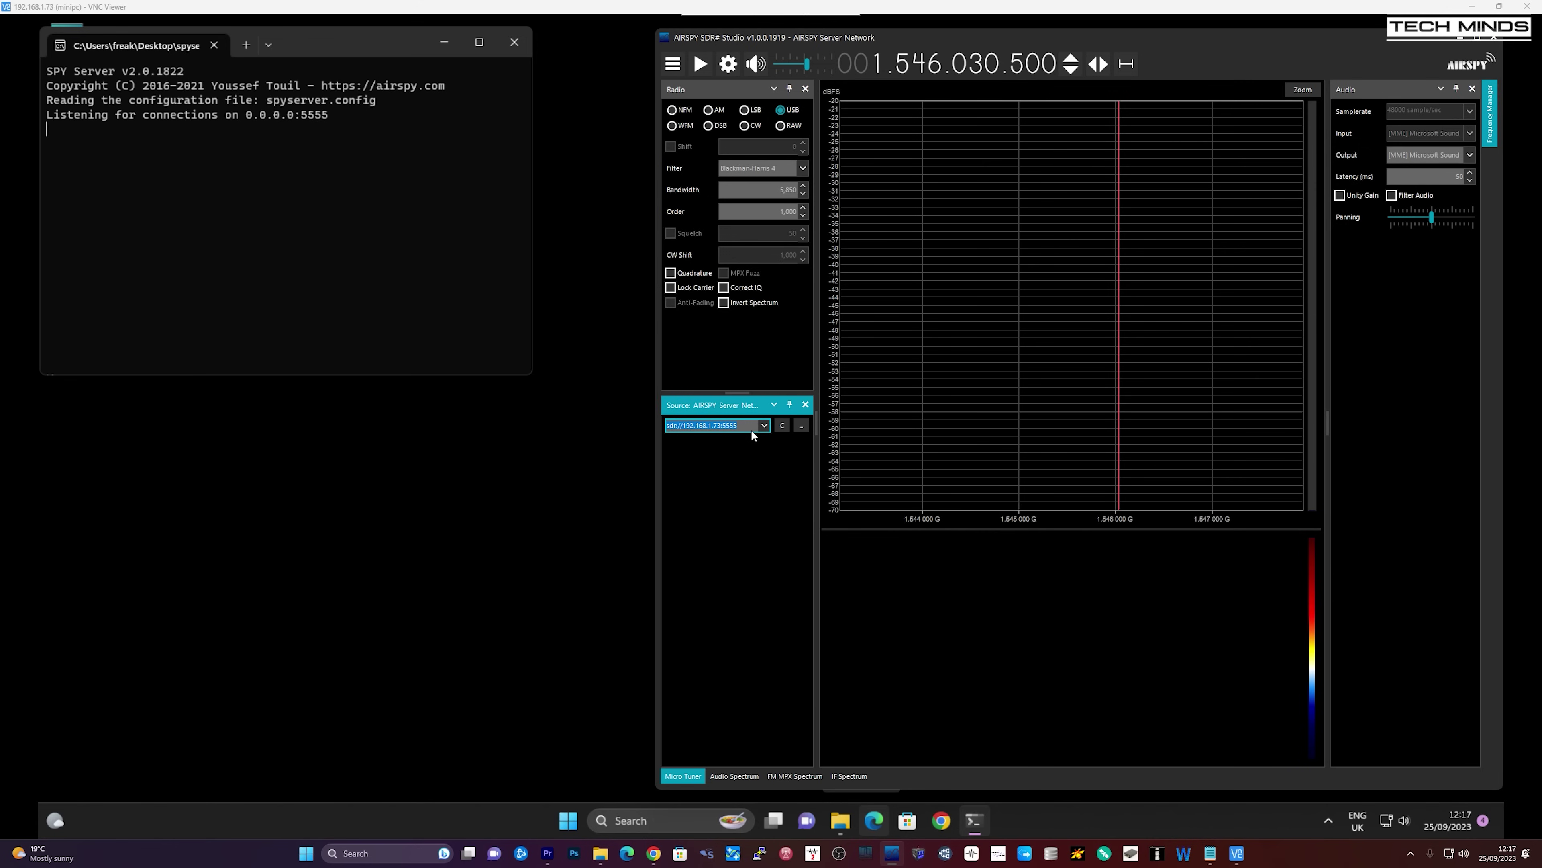
click(782, 428)
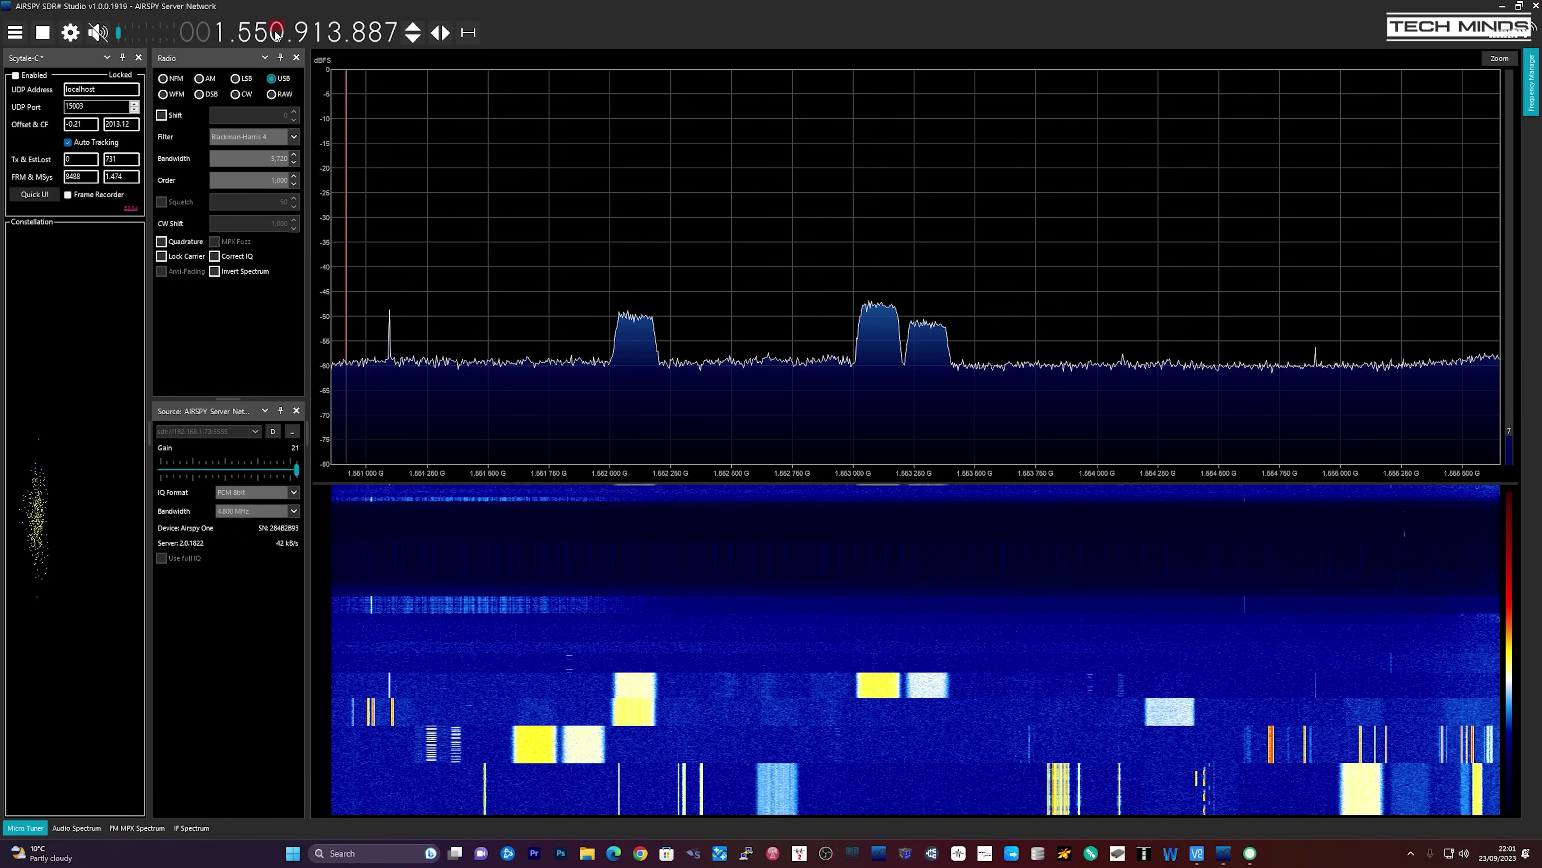
scroll(277, 34, down, 12)
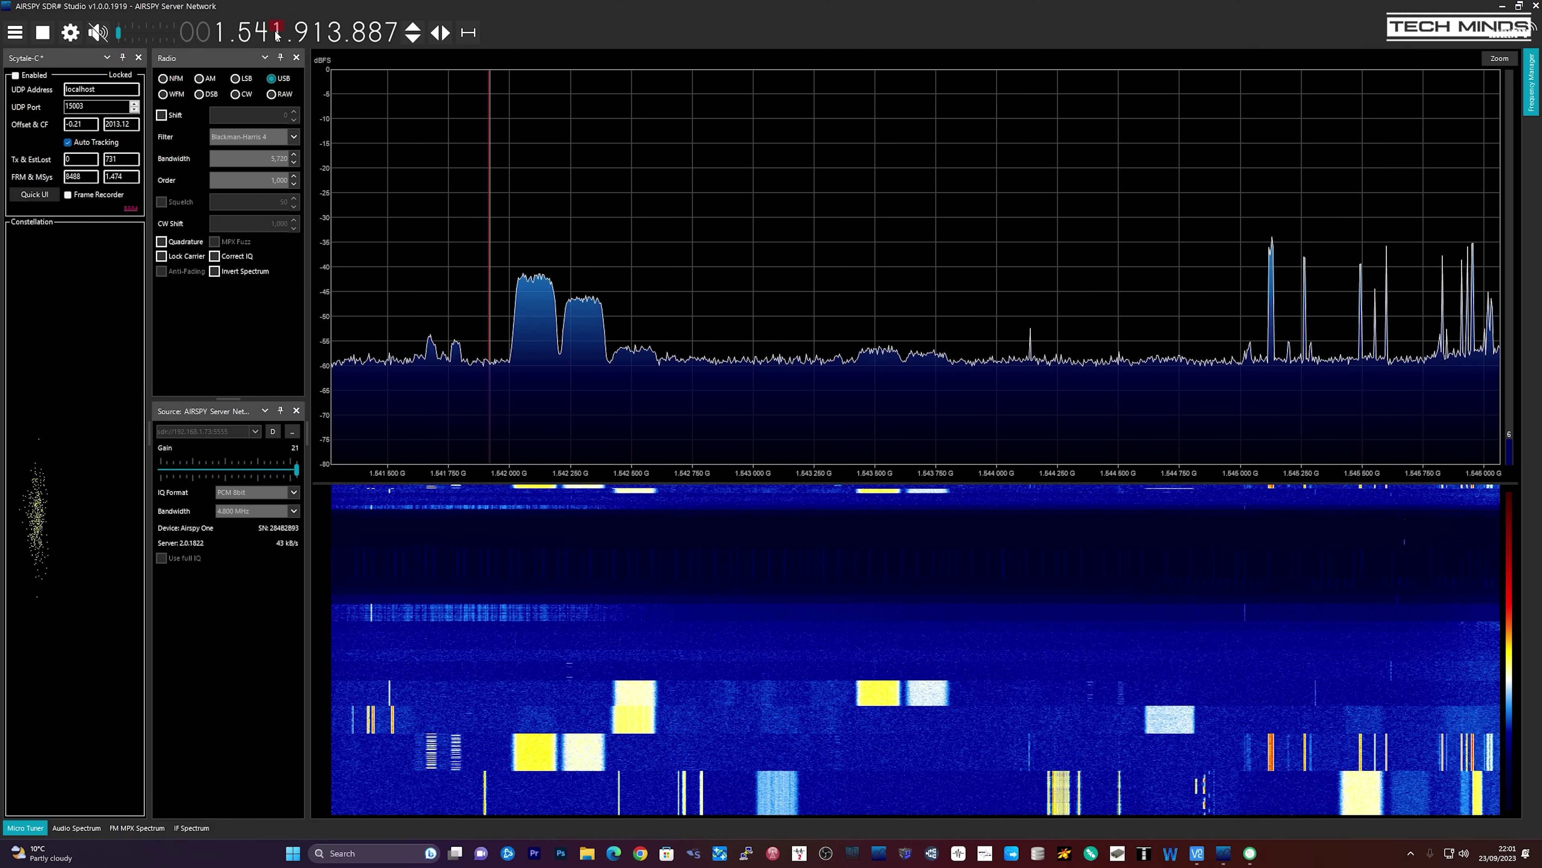
scroll(276, 34, down, 1)
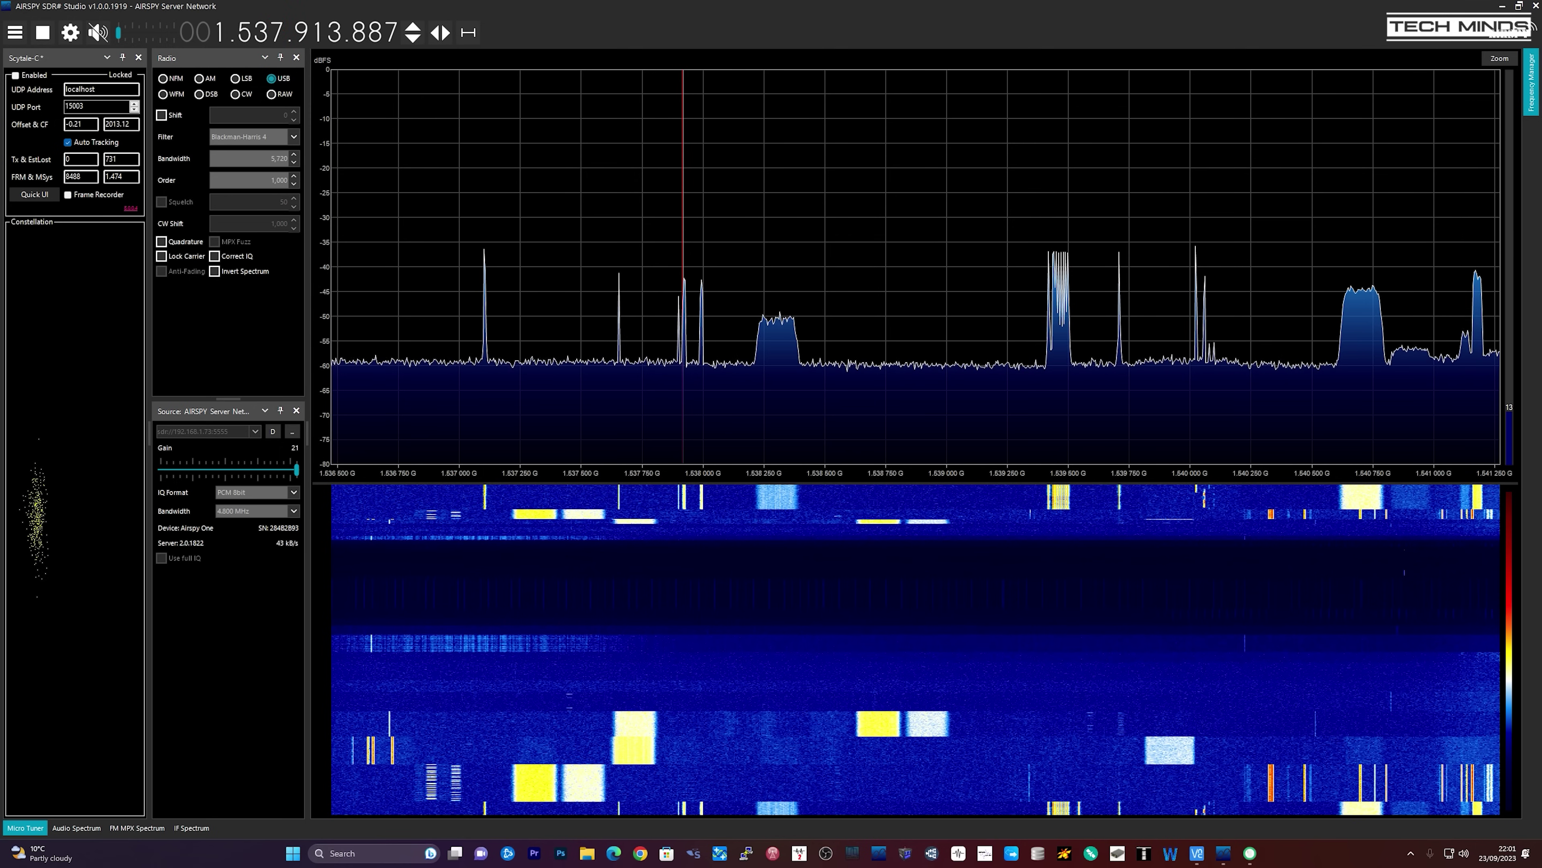
Maximize the Quick UI message viewer and step down to the Brazil coastal warning's coordinates
click(35, 194)
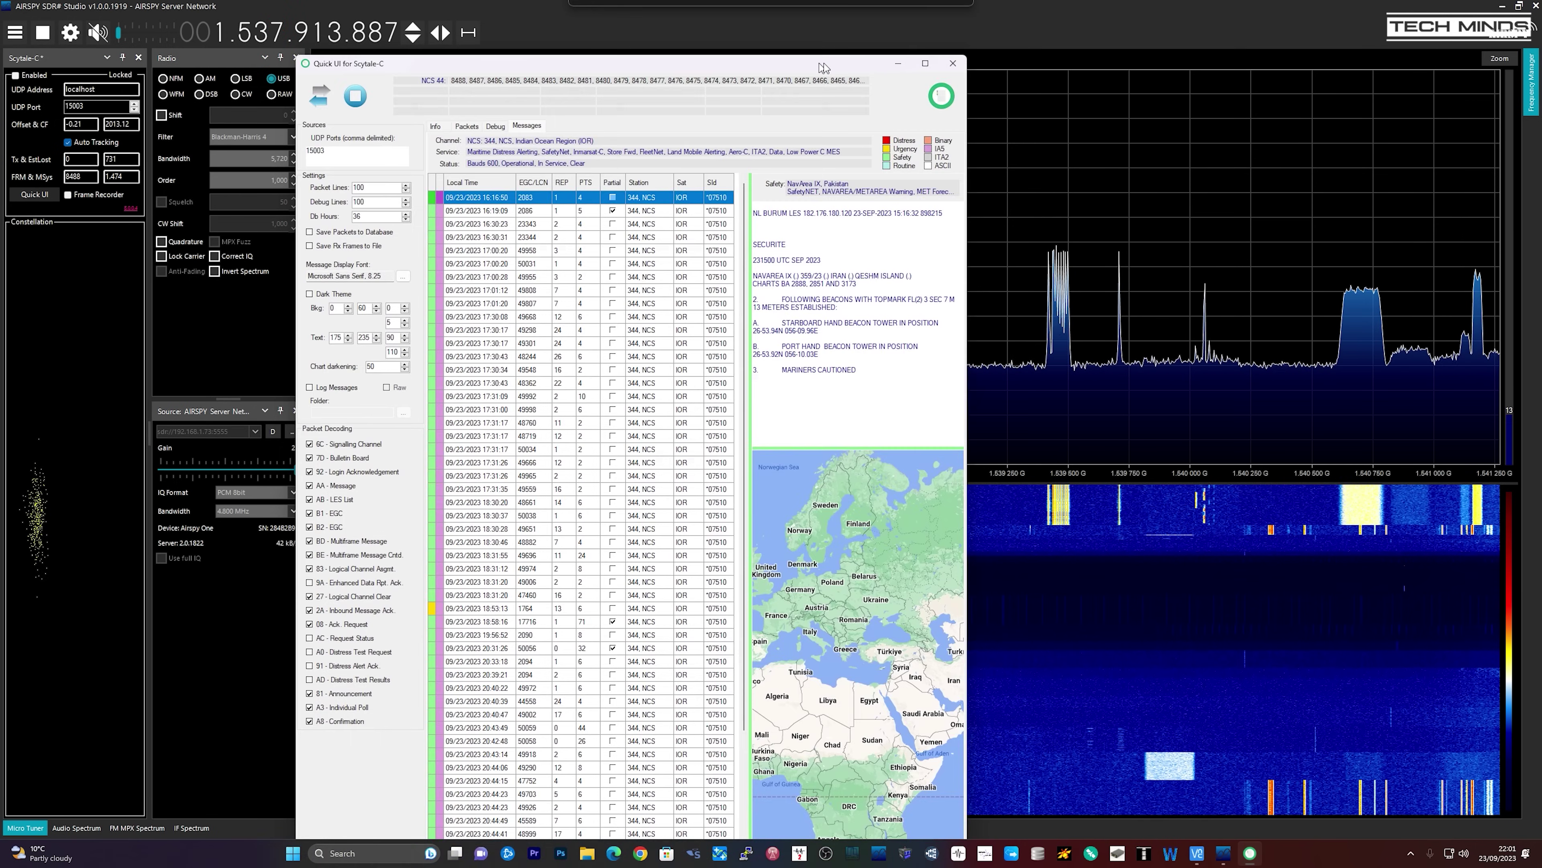
double_click(879, 50)
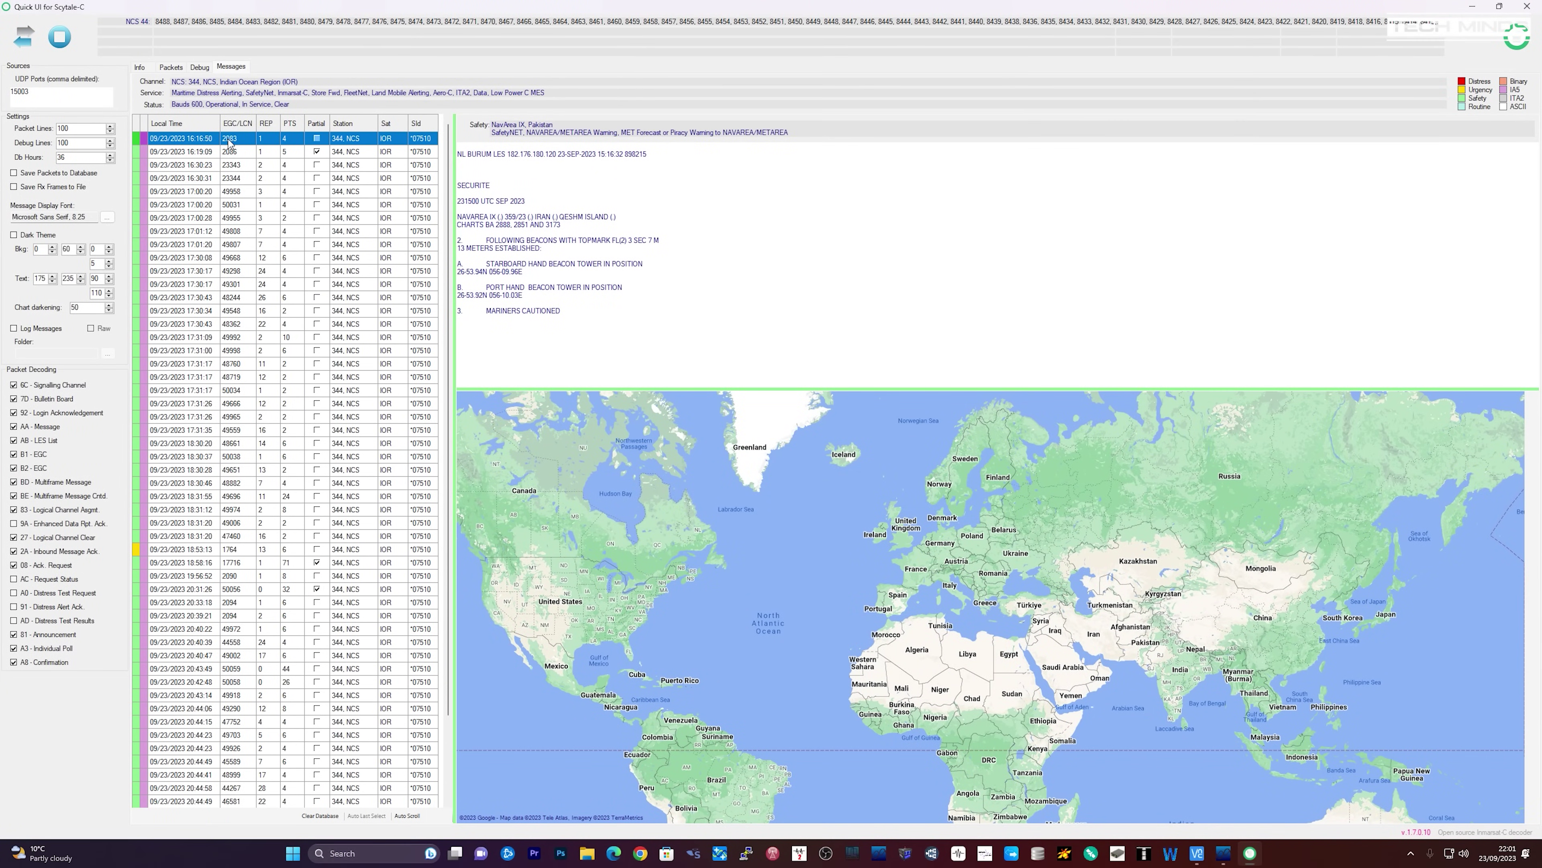
key(Down)
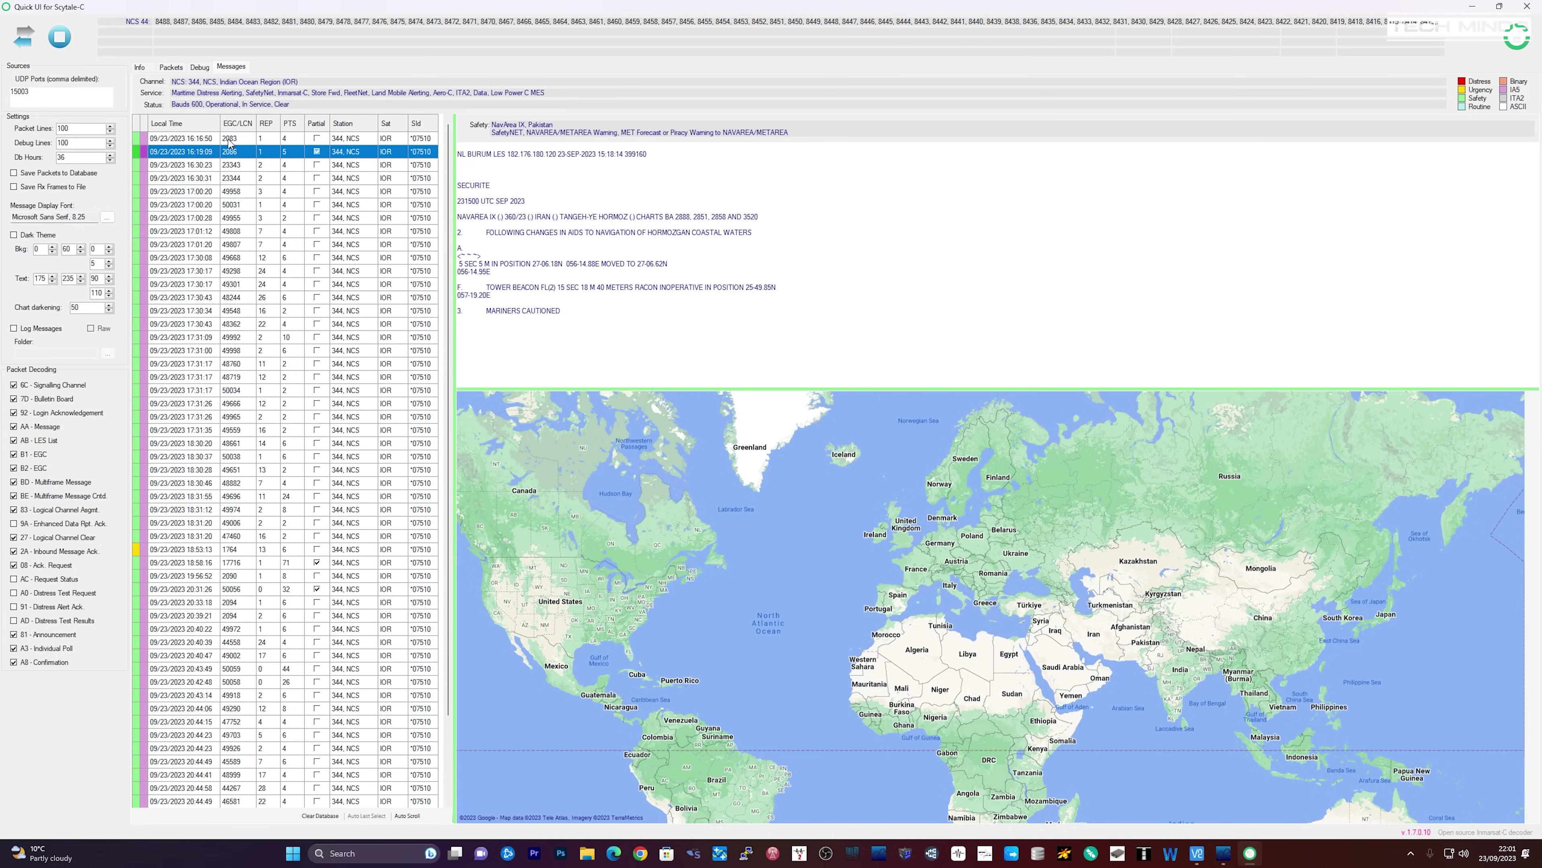
key(Down)
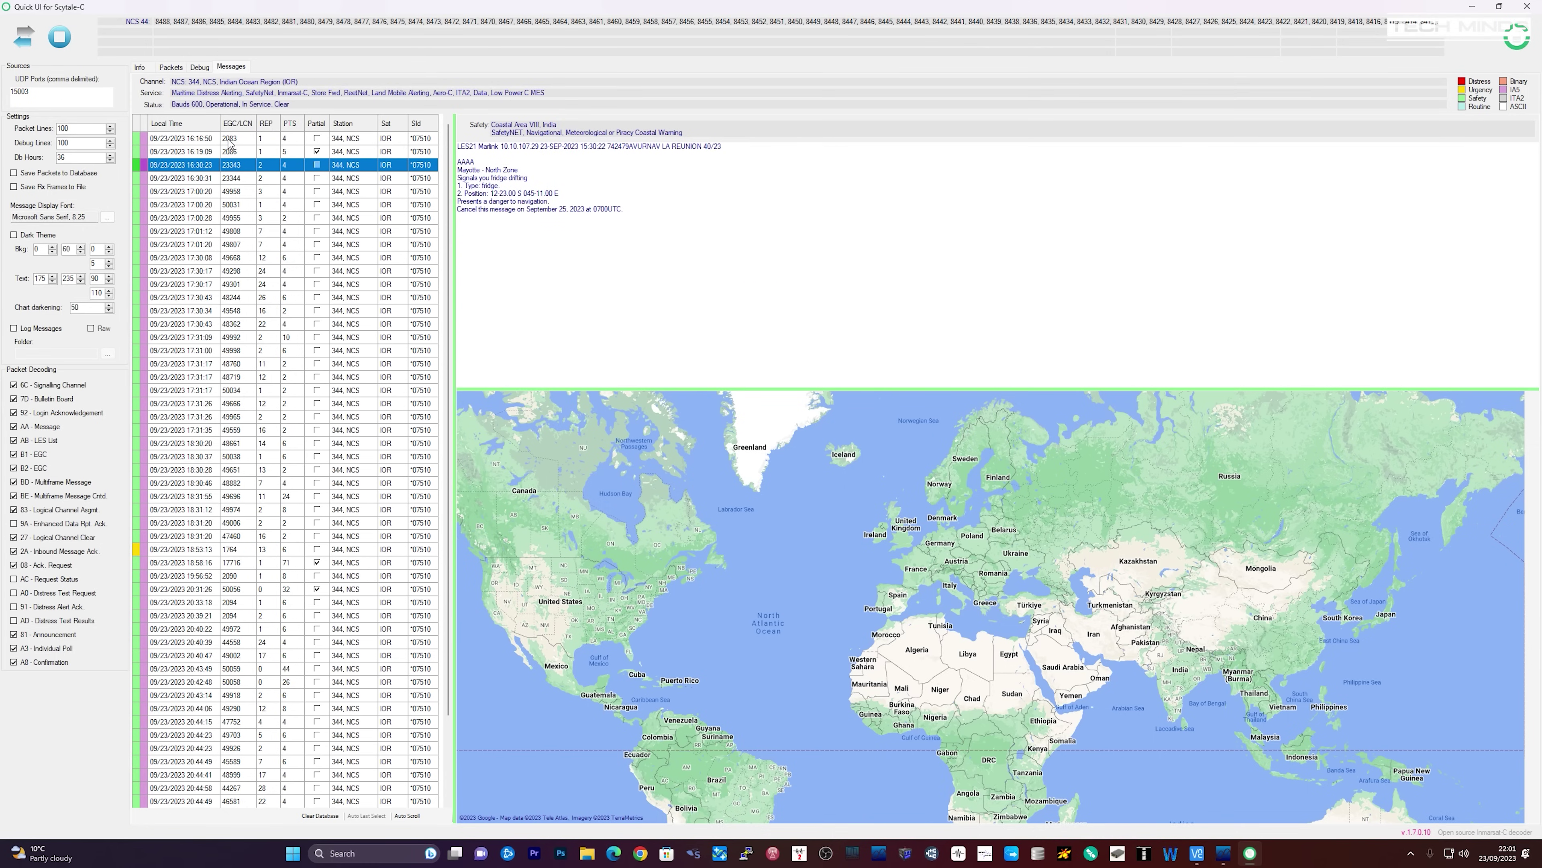
key(Down)
key(Down)
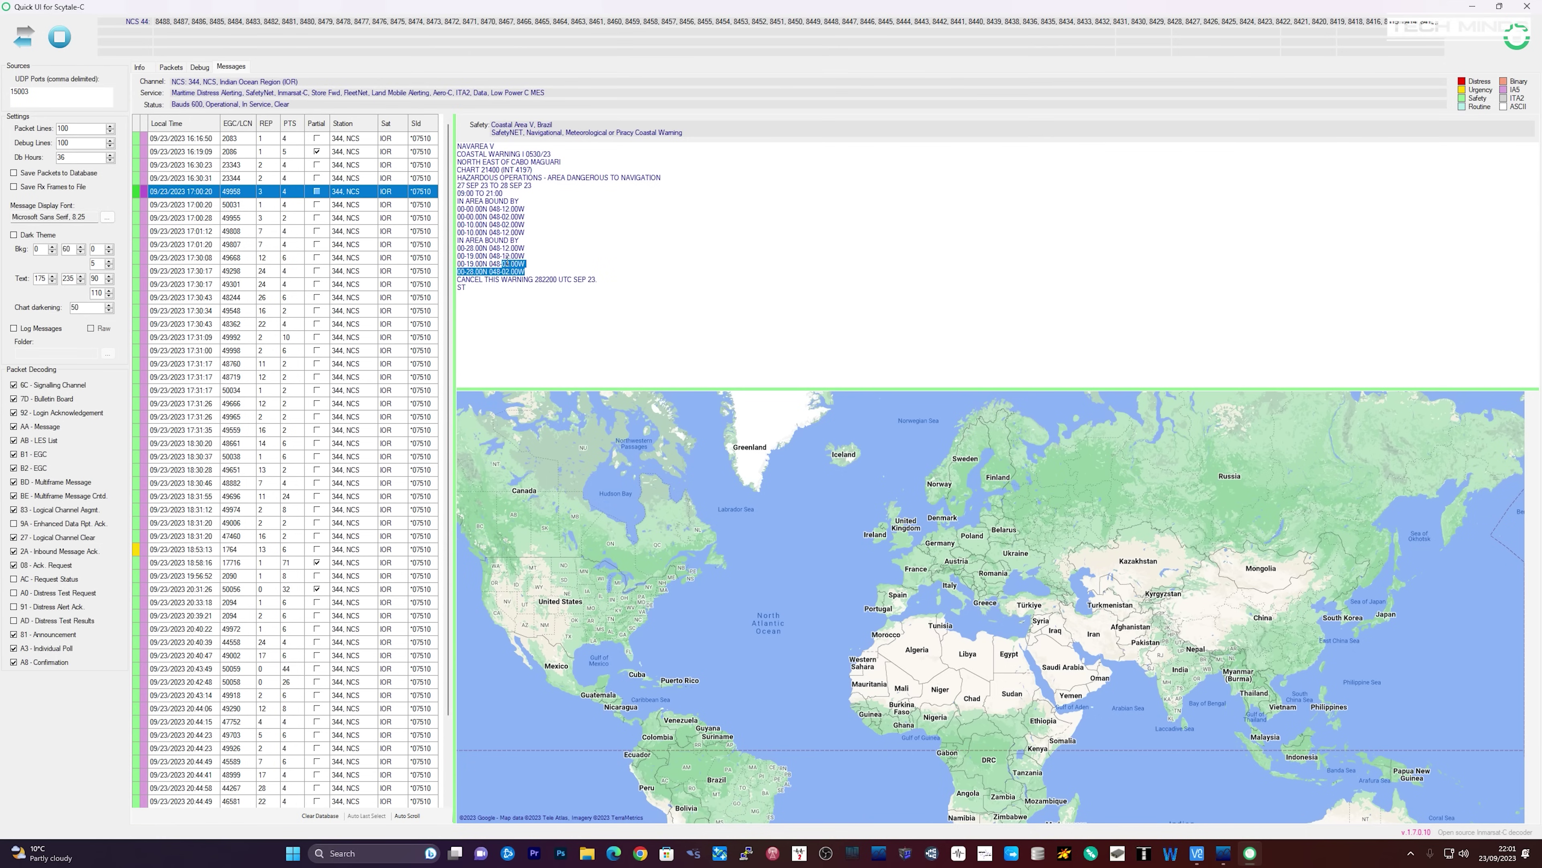
right_click(471, 215)
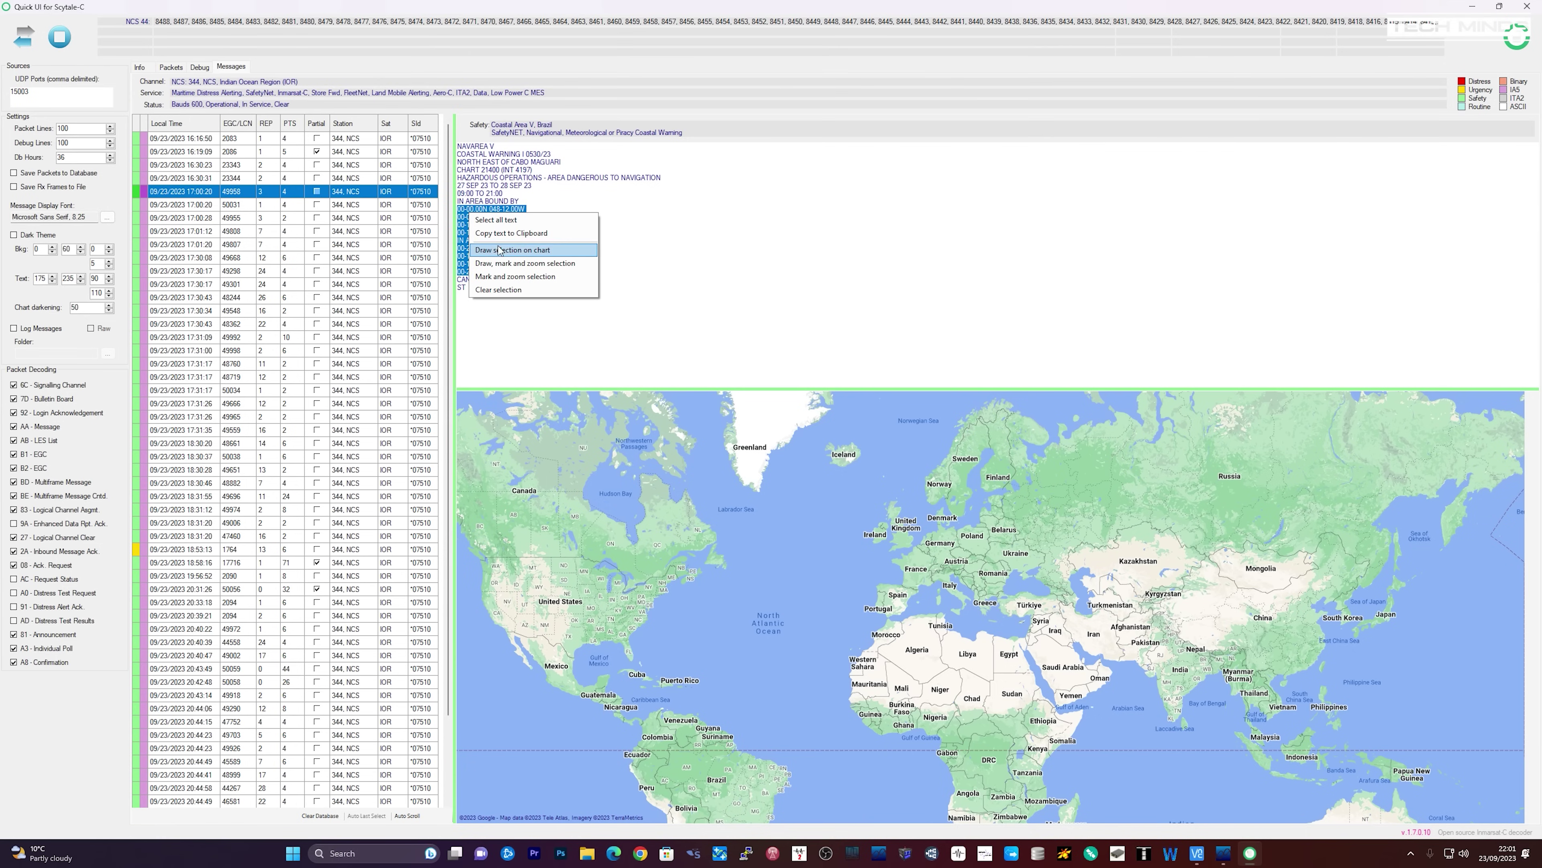
Draw the selected coordinates on the chart and zoom the map onto the markers near Belém
click(507, 276)
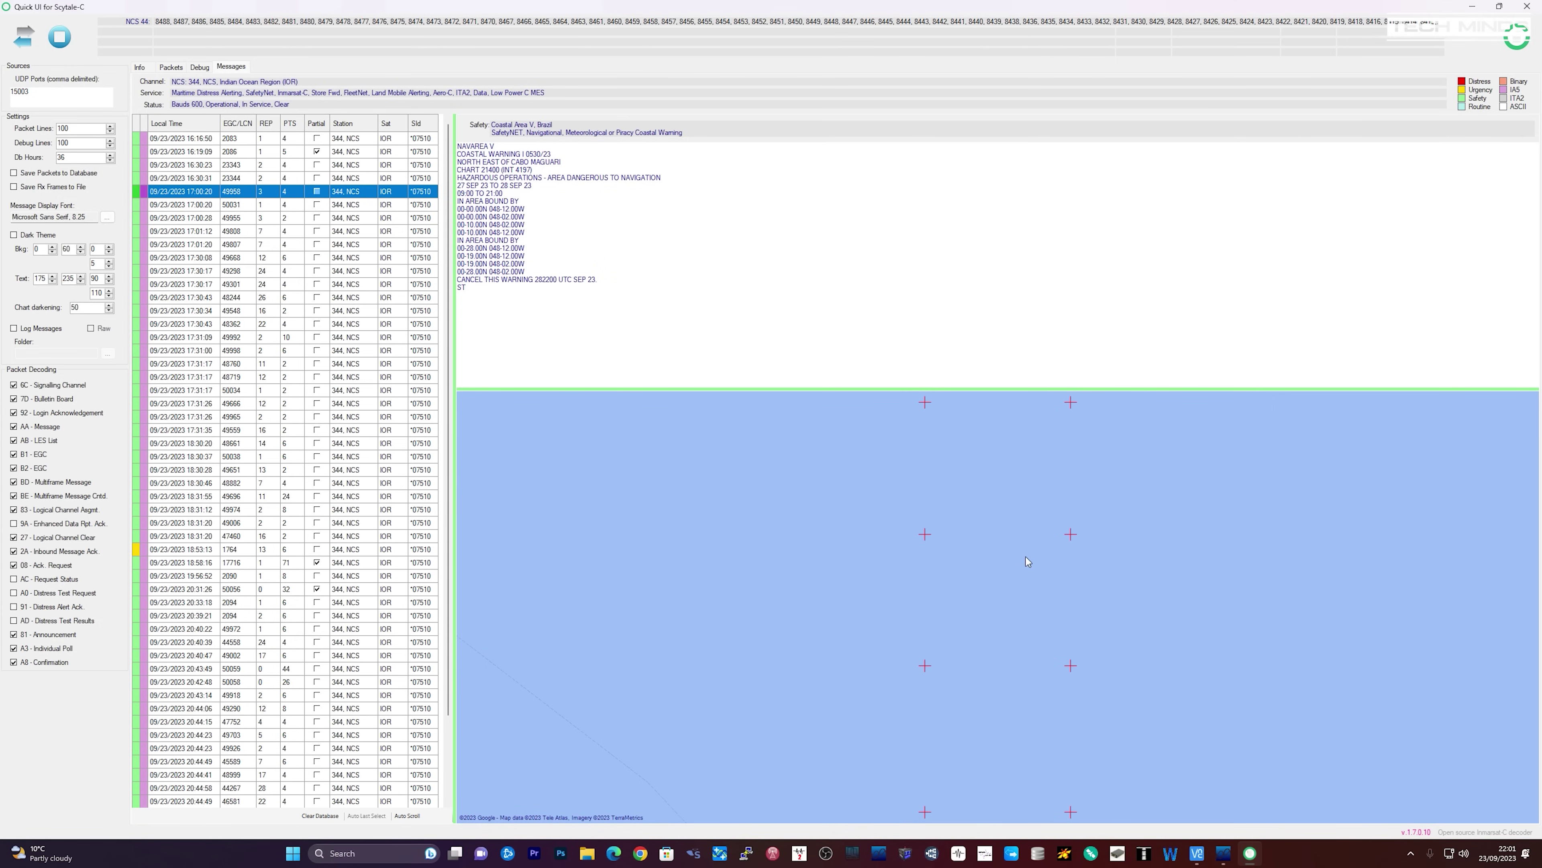
scroll(1015, 553, down, 10)
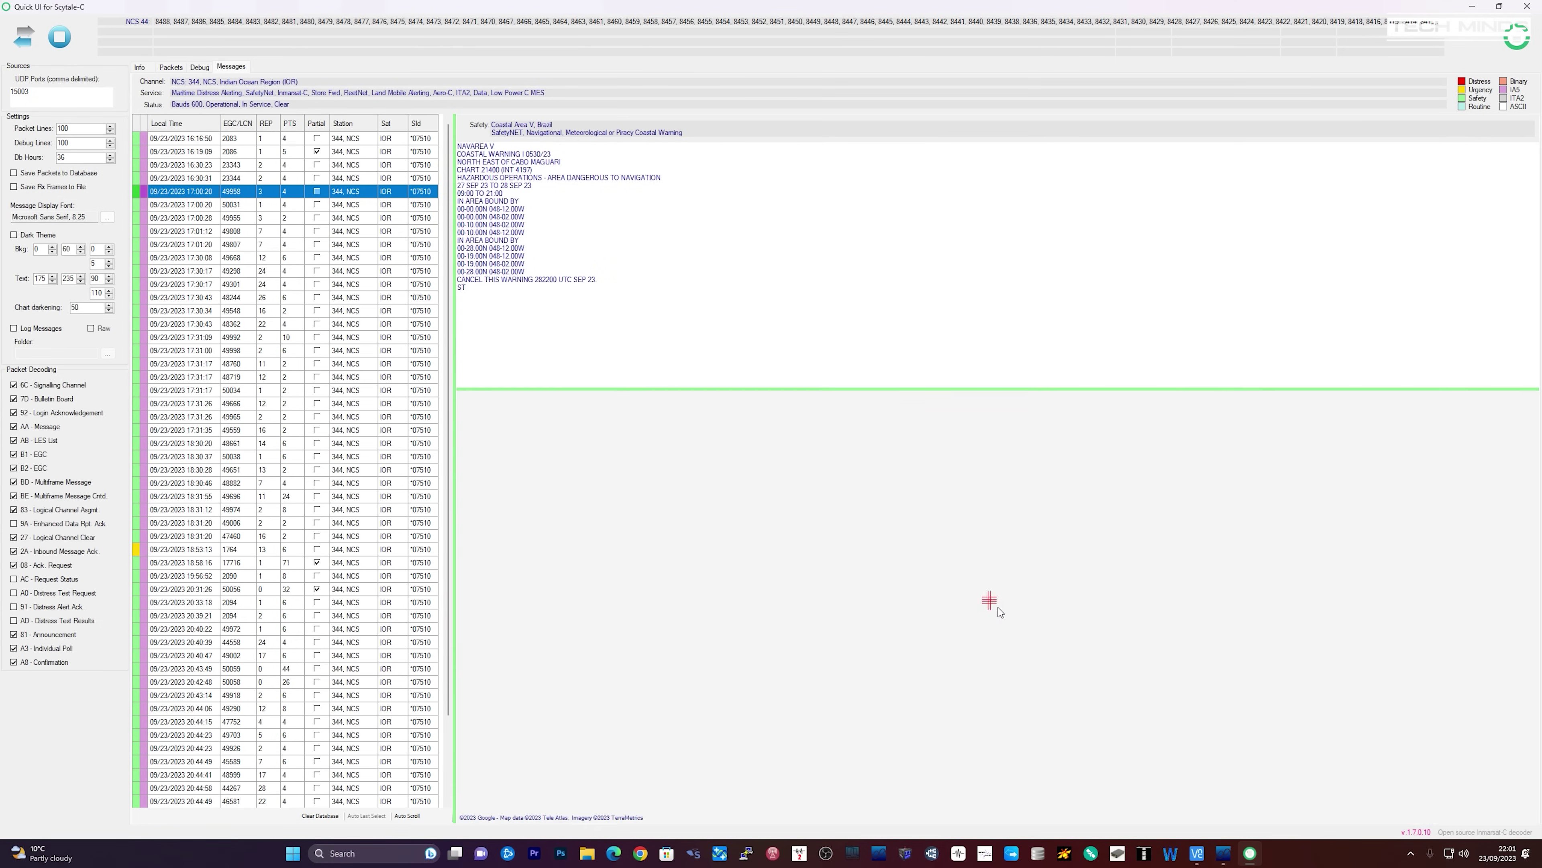
scroll(1006, 625, up, 6)
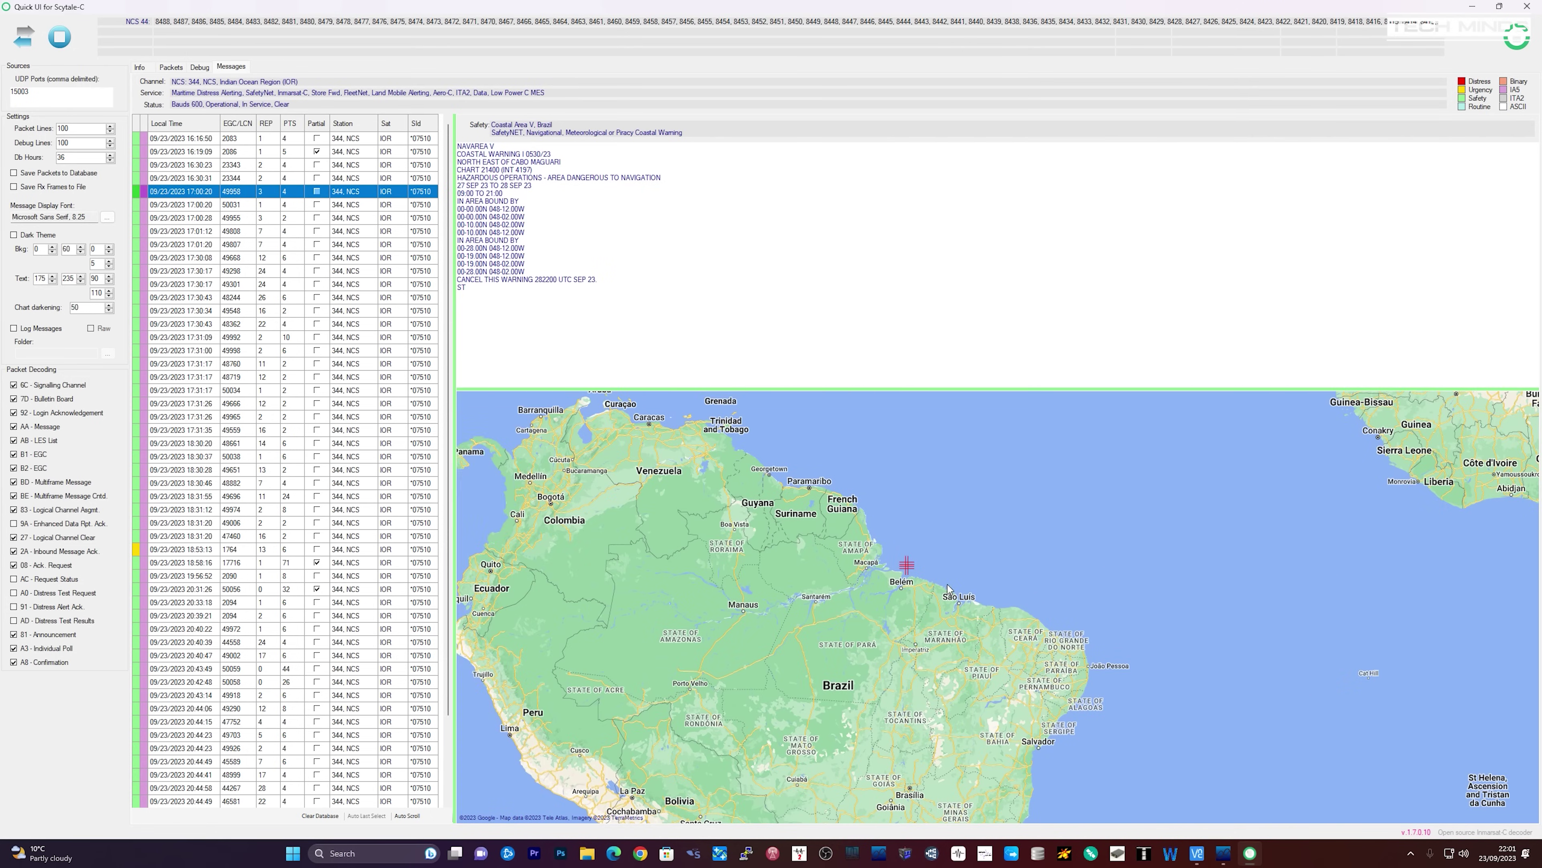
scroll(997, 607, up, 2)
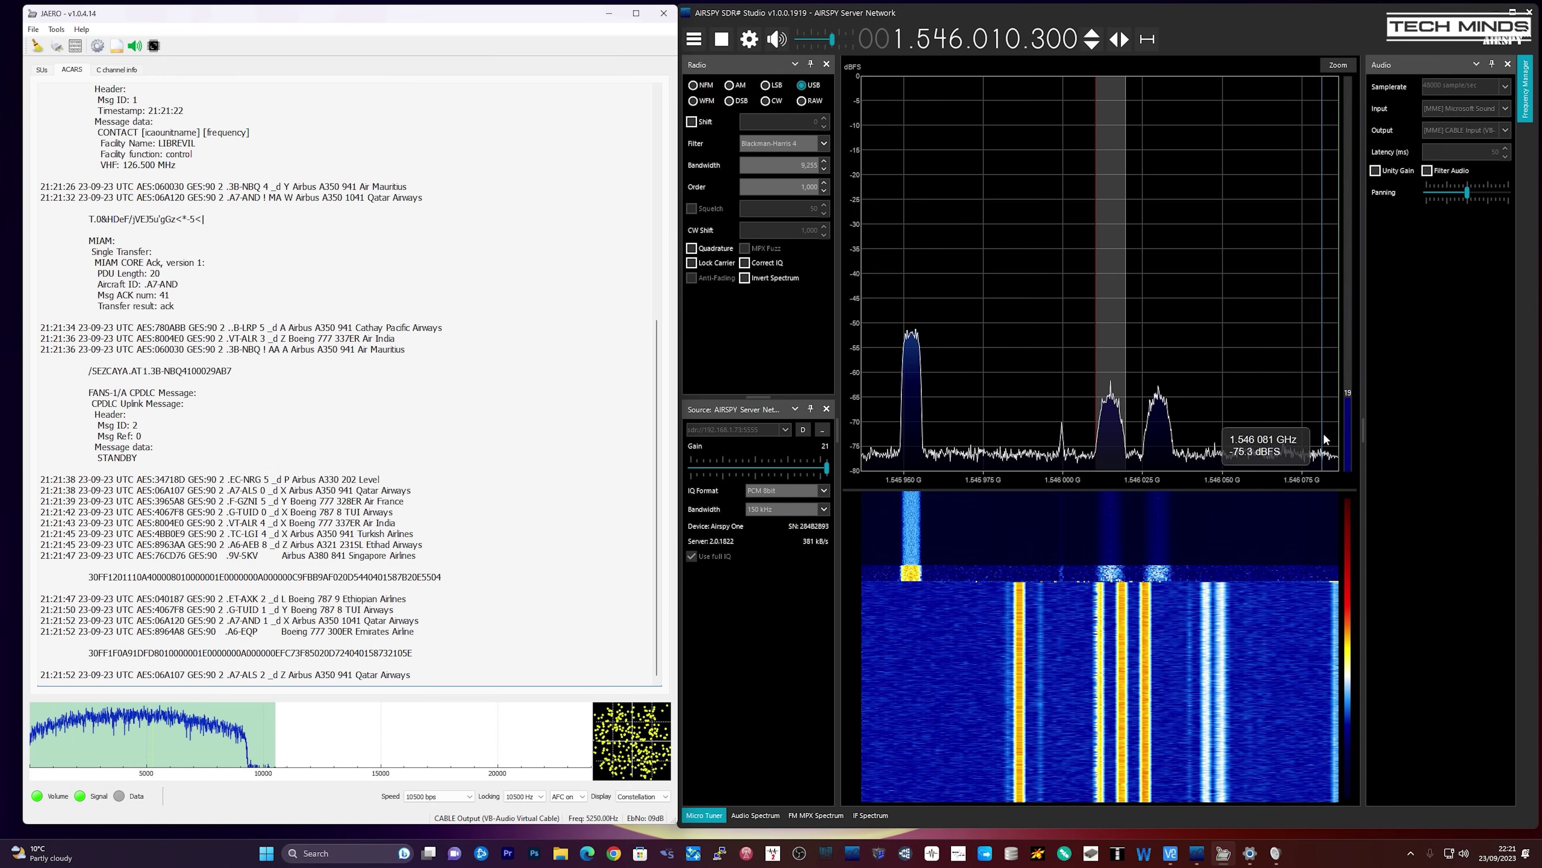
Show the SDR# Zoom, Contrast, Range and Offset sliders while JAERO decodes ACARS messages
click(1345, 68)
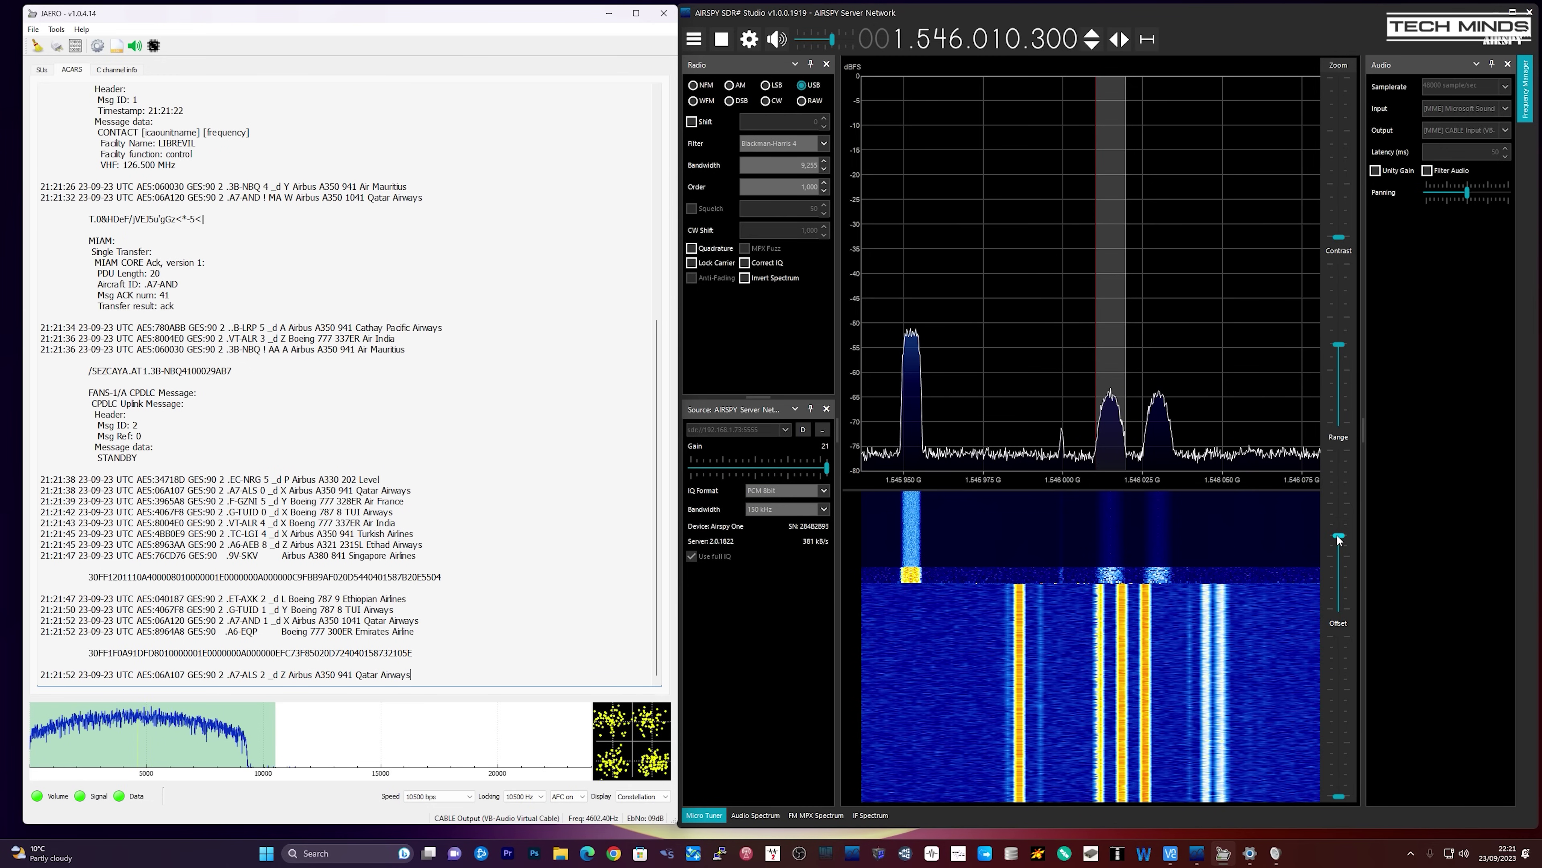